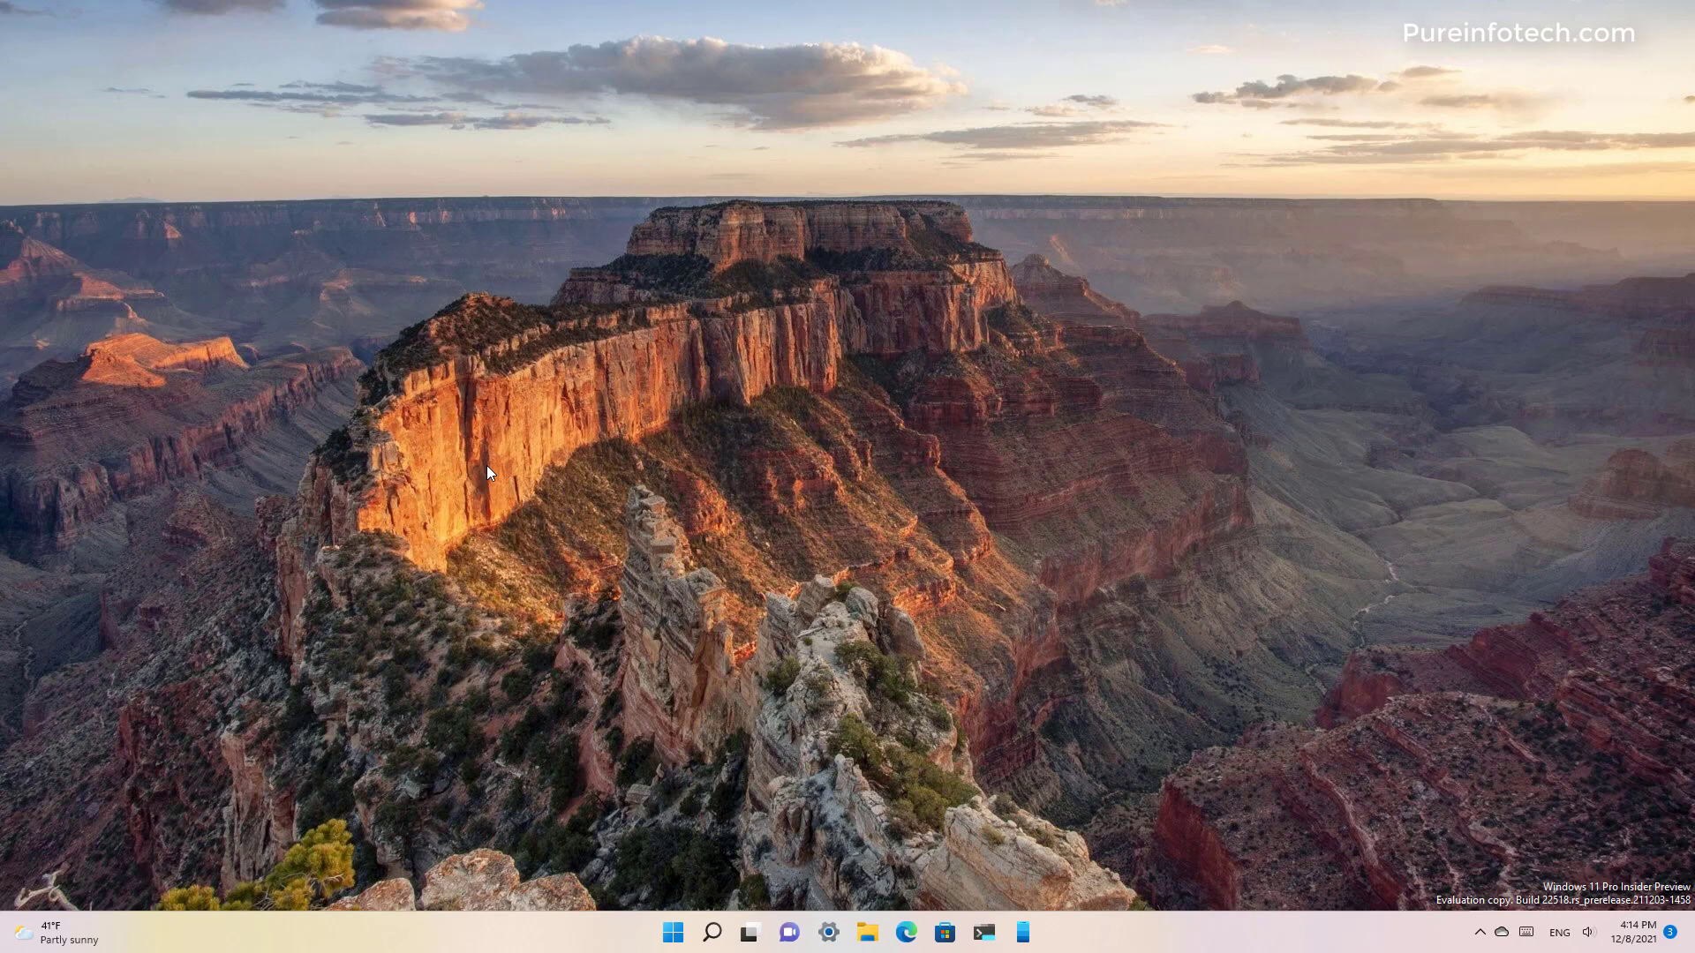
In Settings, check that the Personalization > Background type dropdown shows Spotlight collection
click(828, 932)
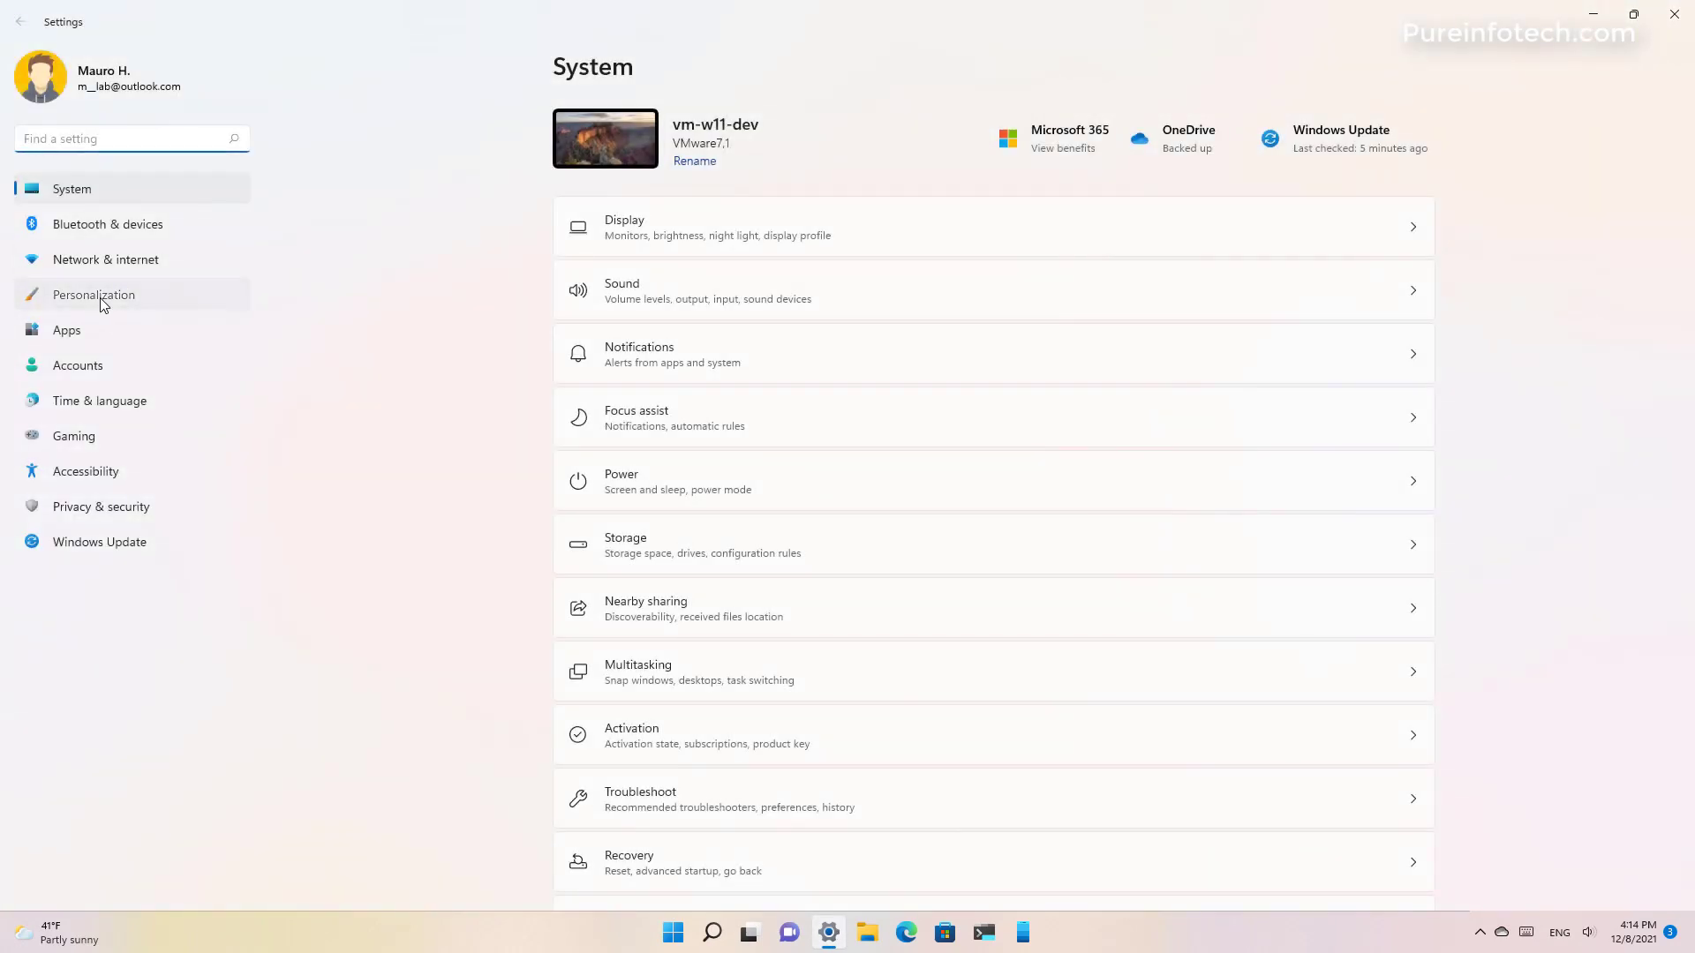
click(99, 296)
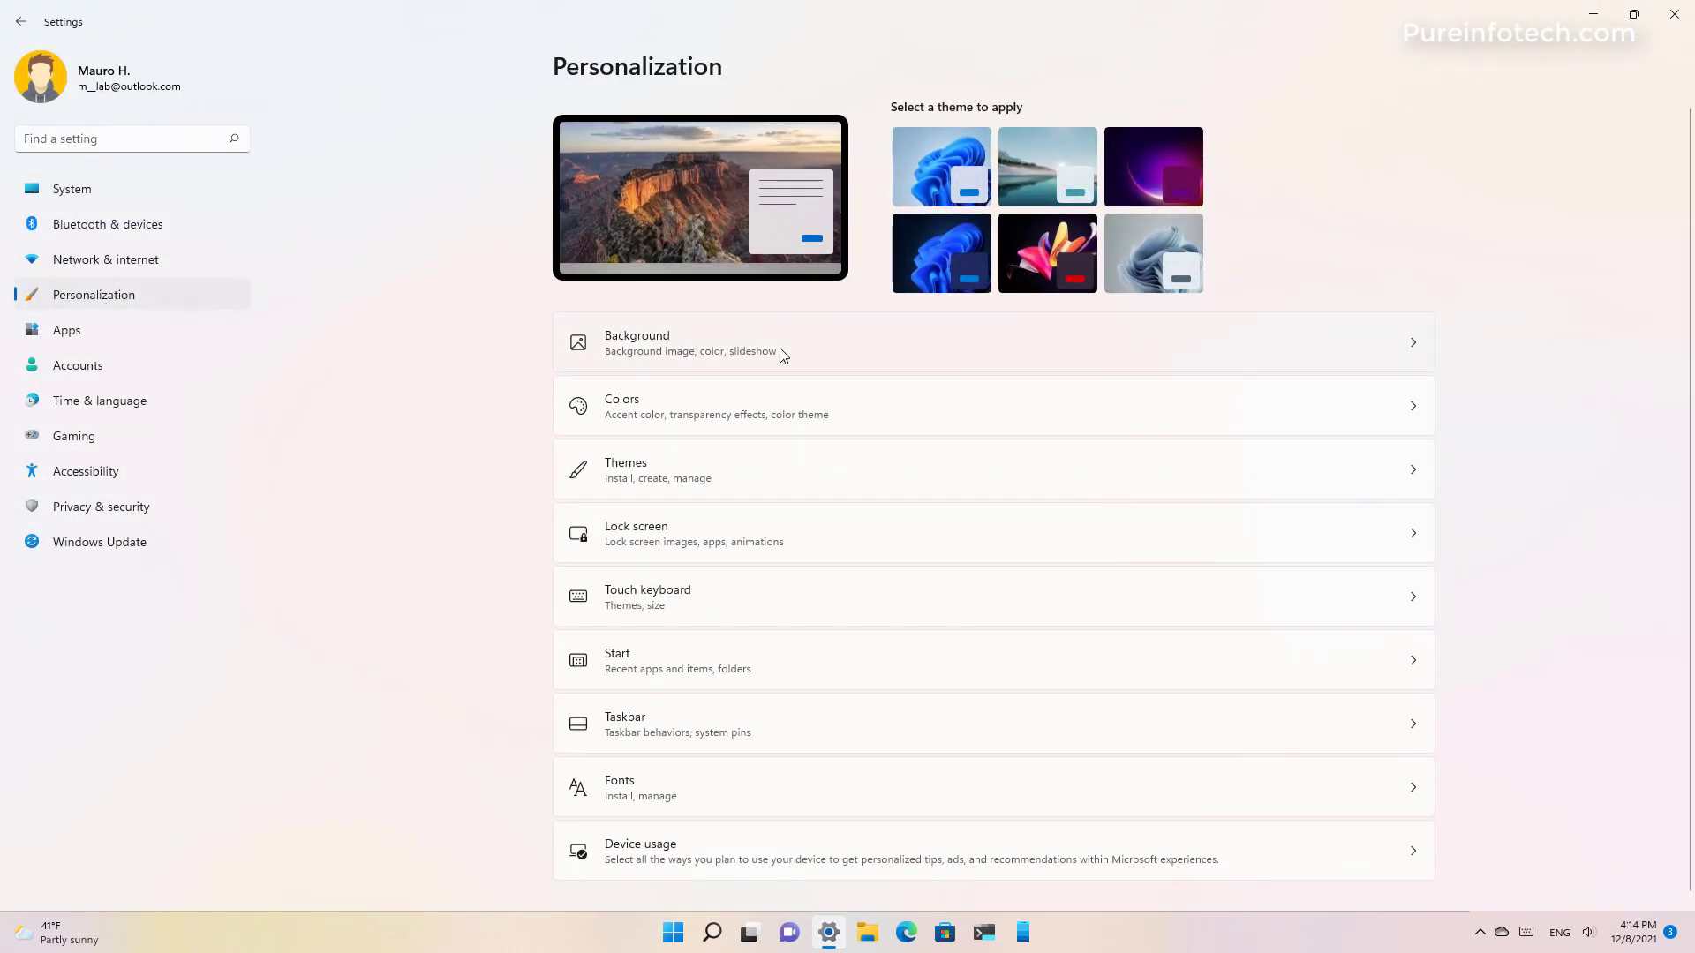
click(781, 354)
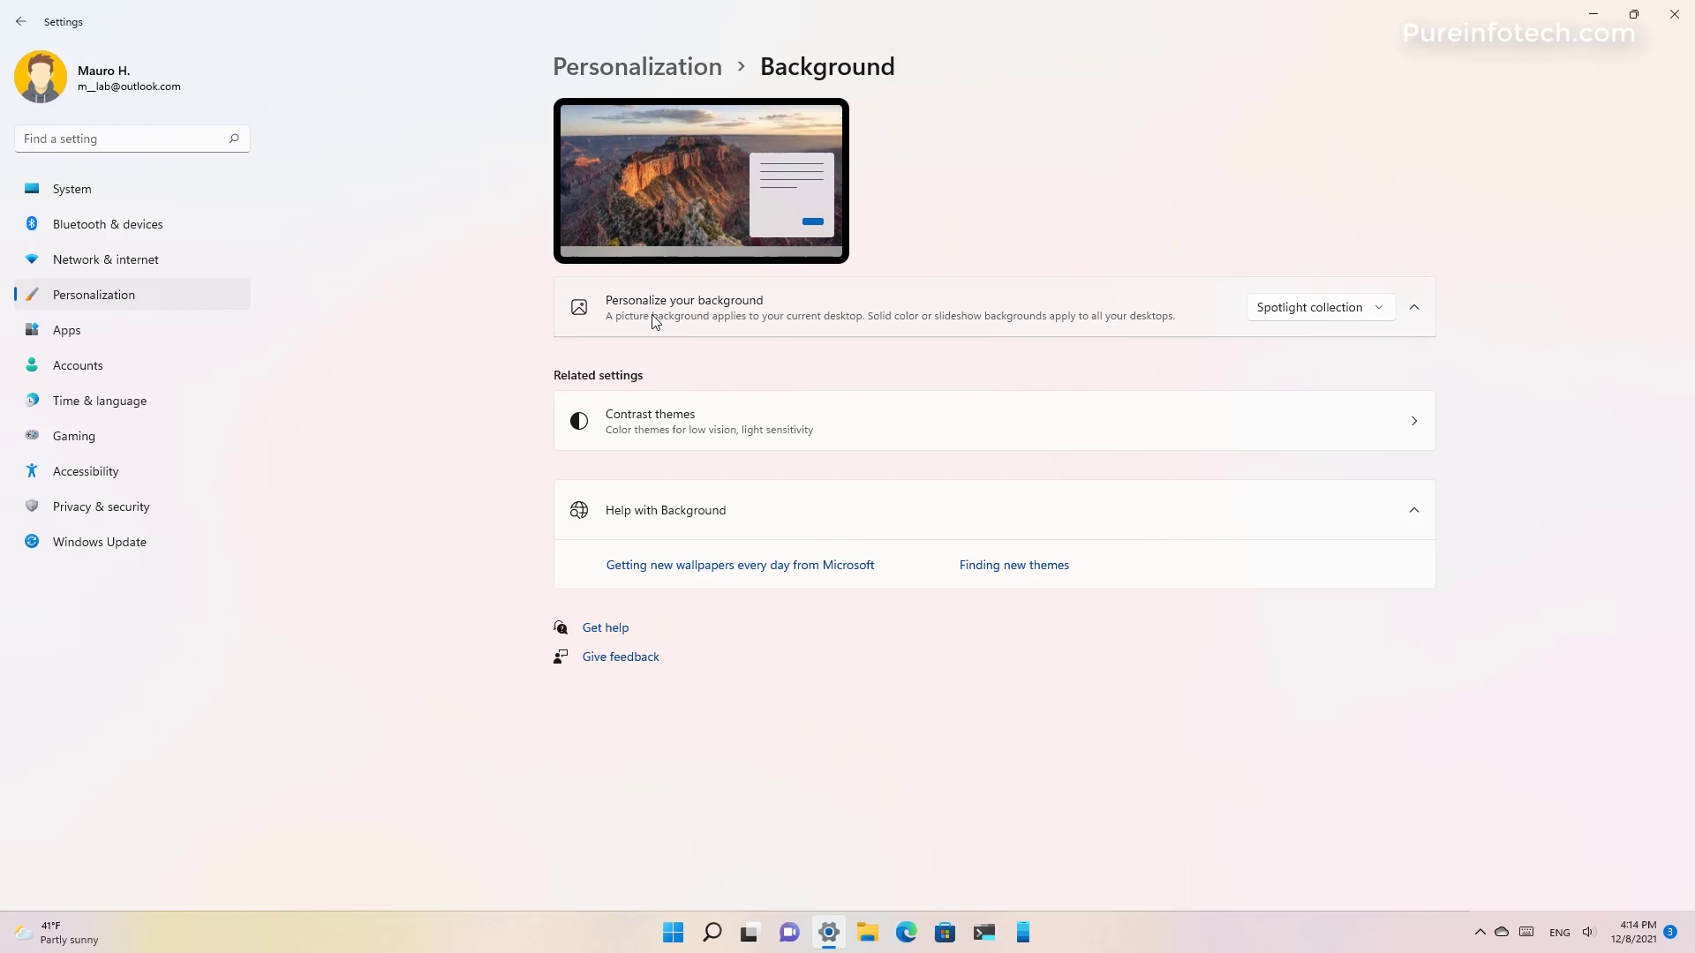
click(1314, 311)
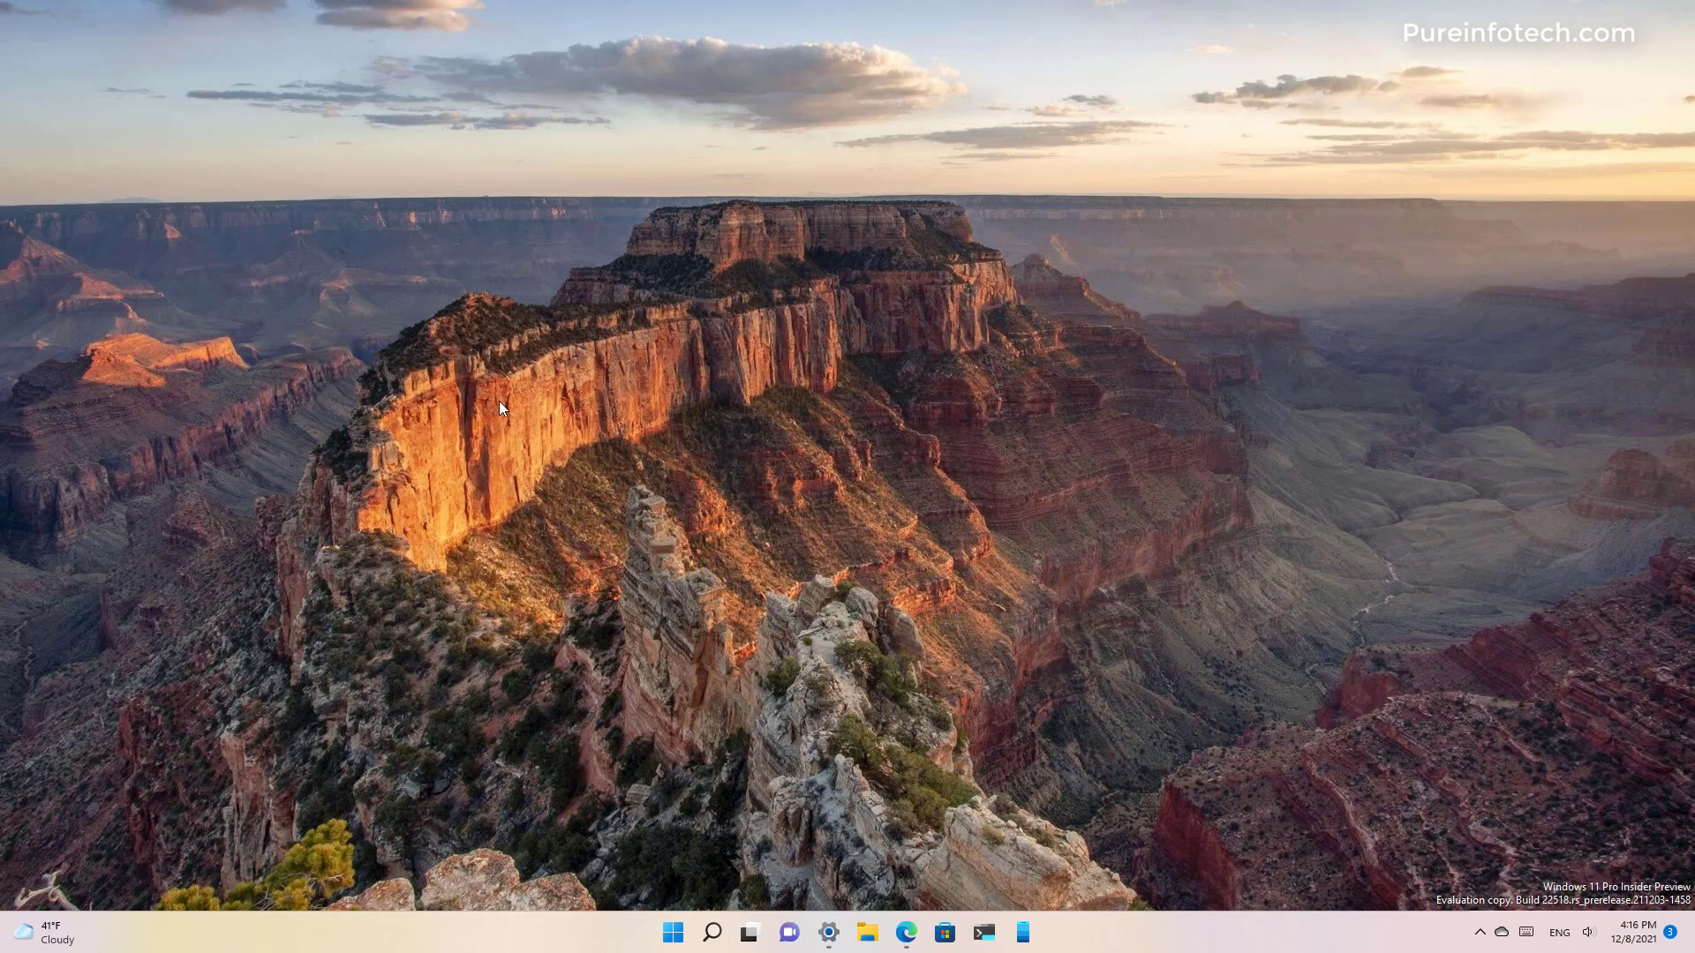
Bring up the Pureinfotech Spotlight collection article in Edge from the taskbar
click(905, 932)
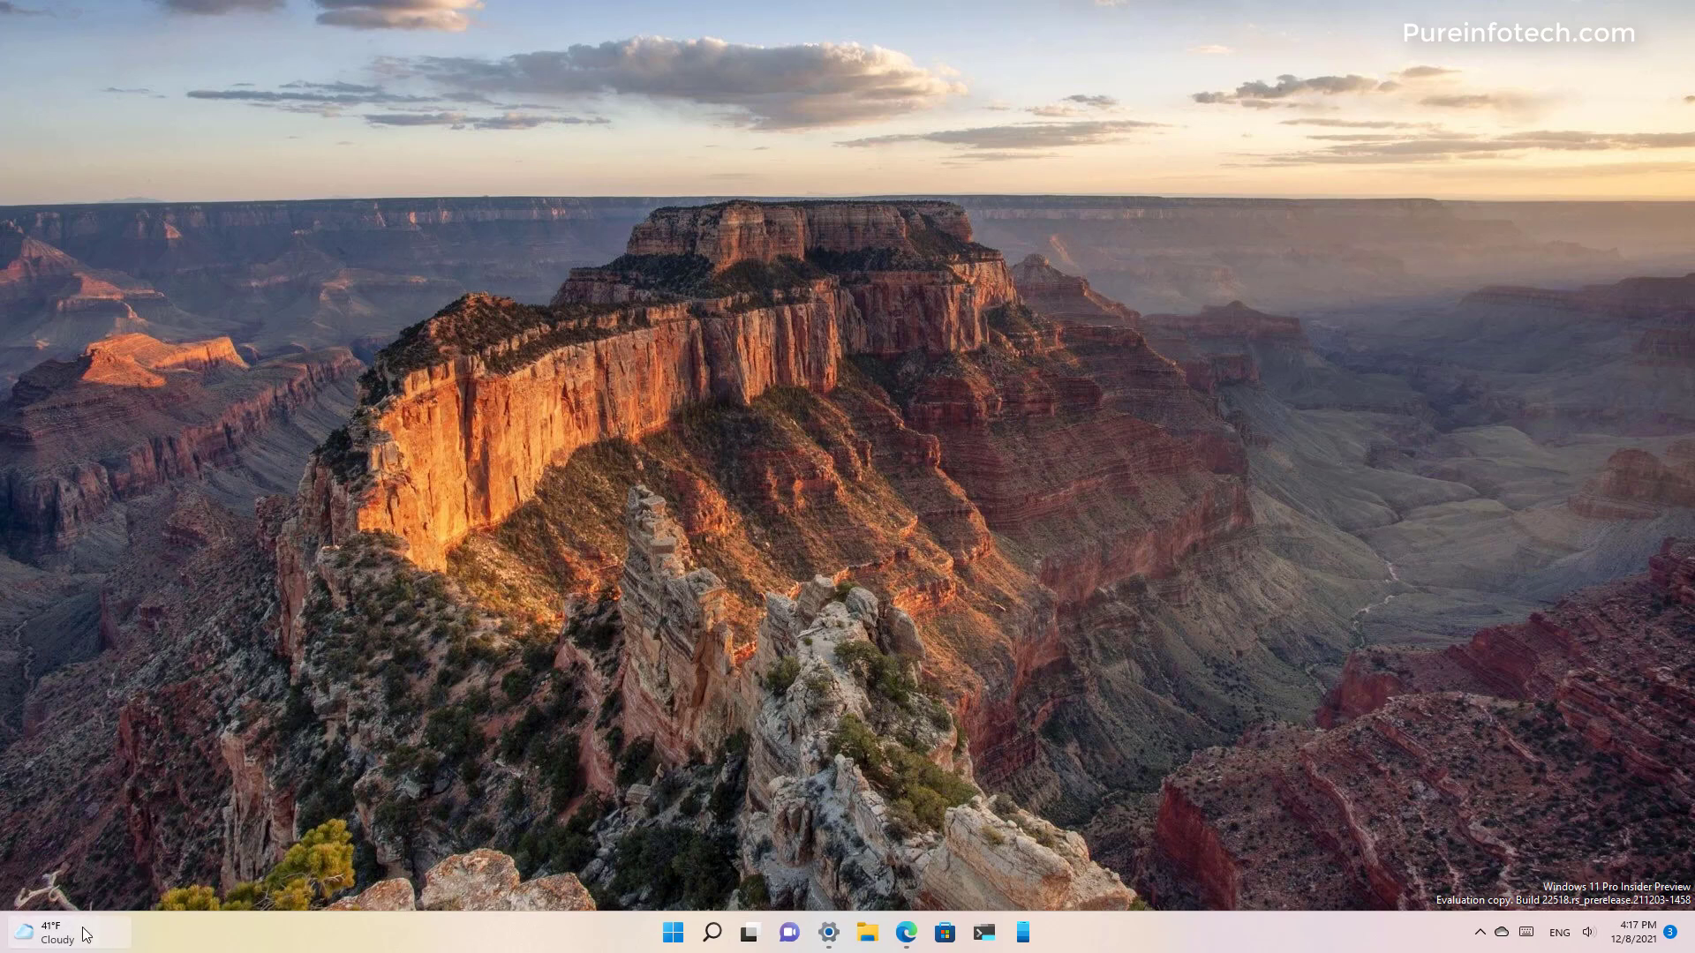
mouse_move(85, 934)
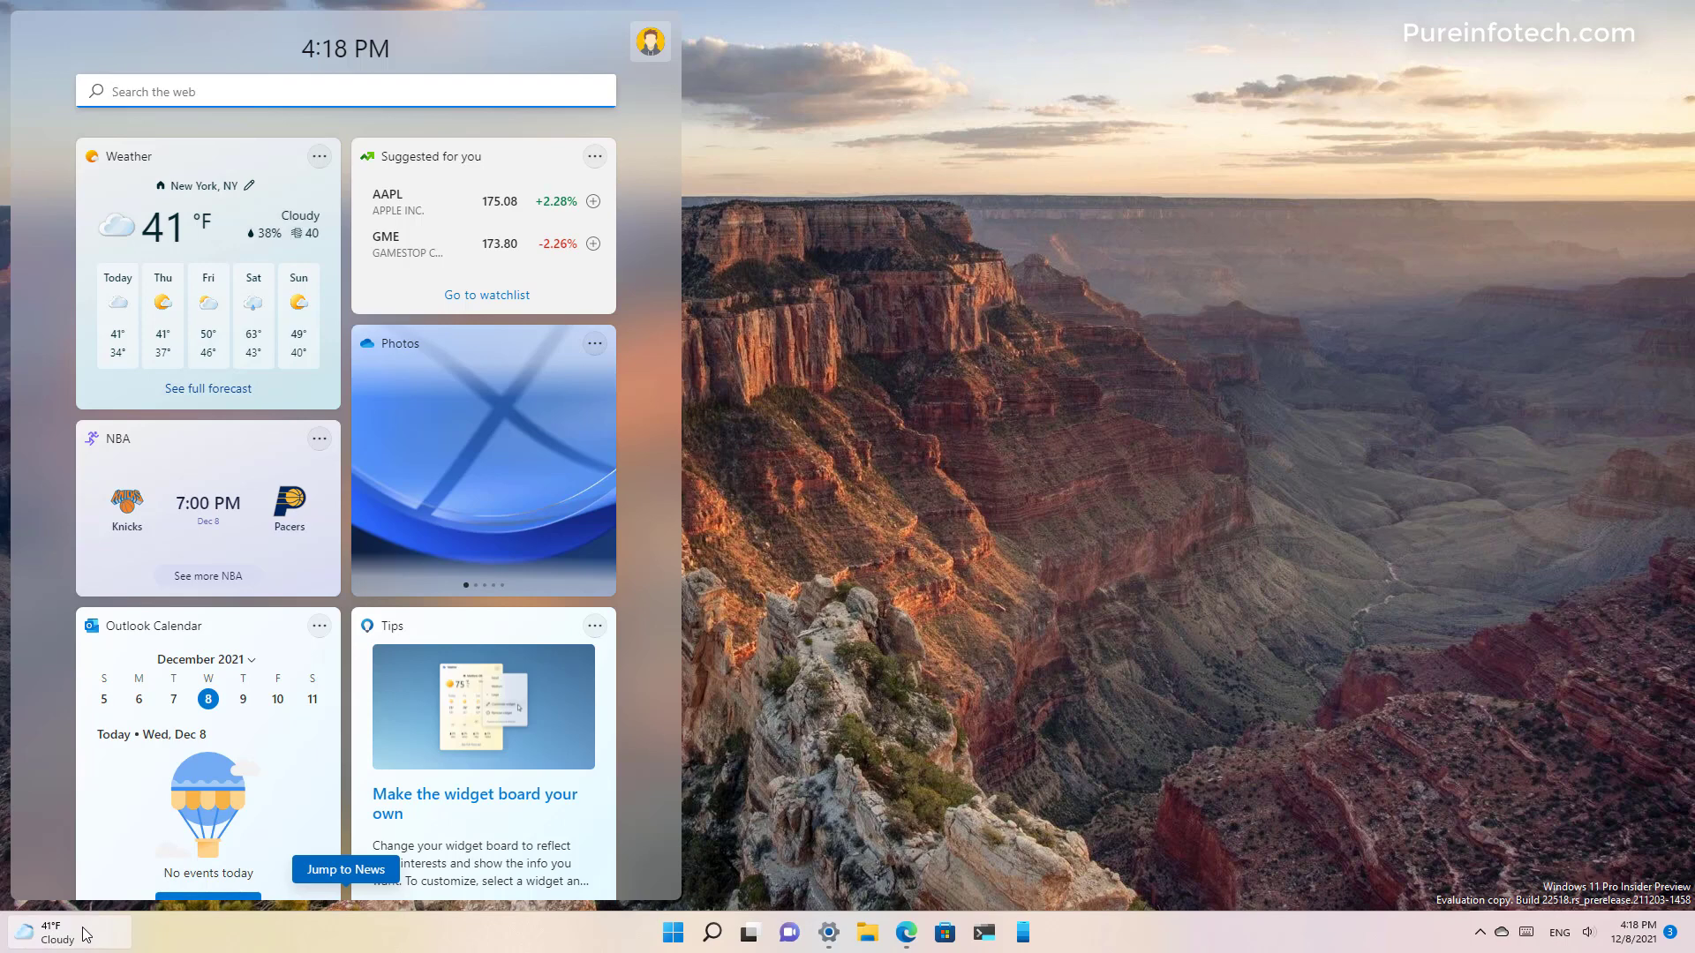
click(79, 933)
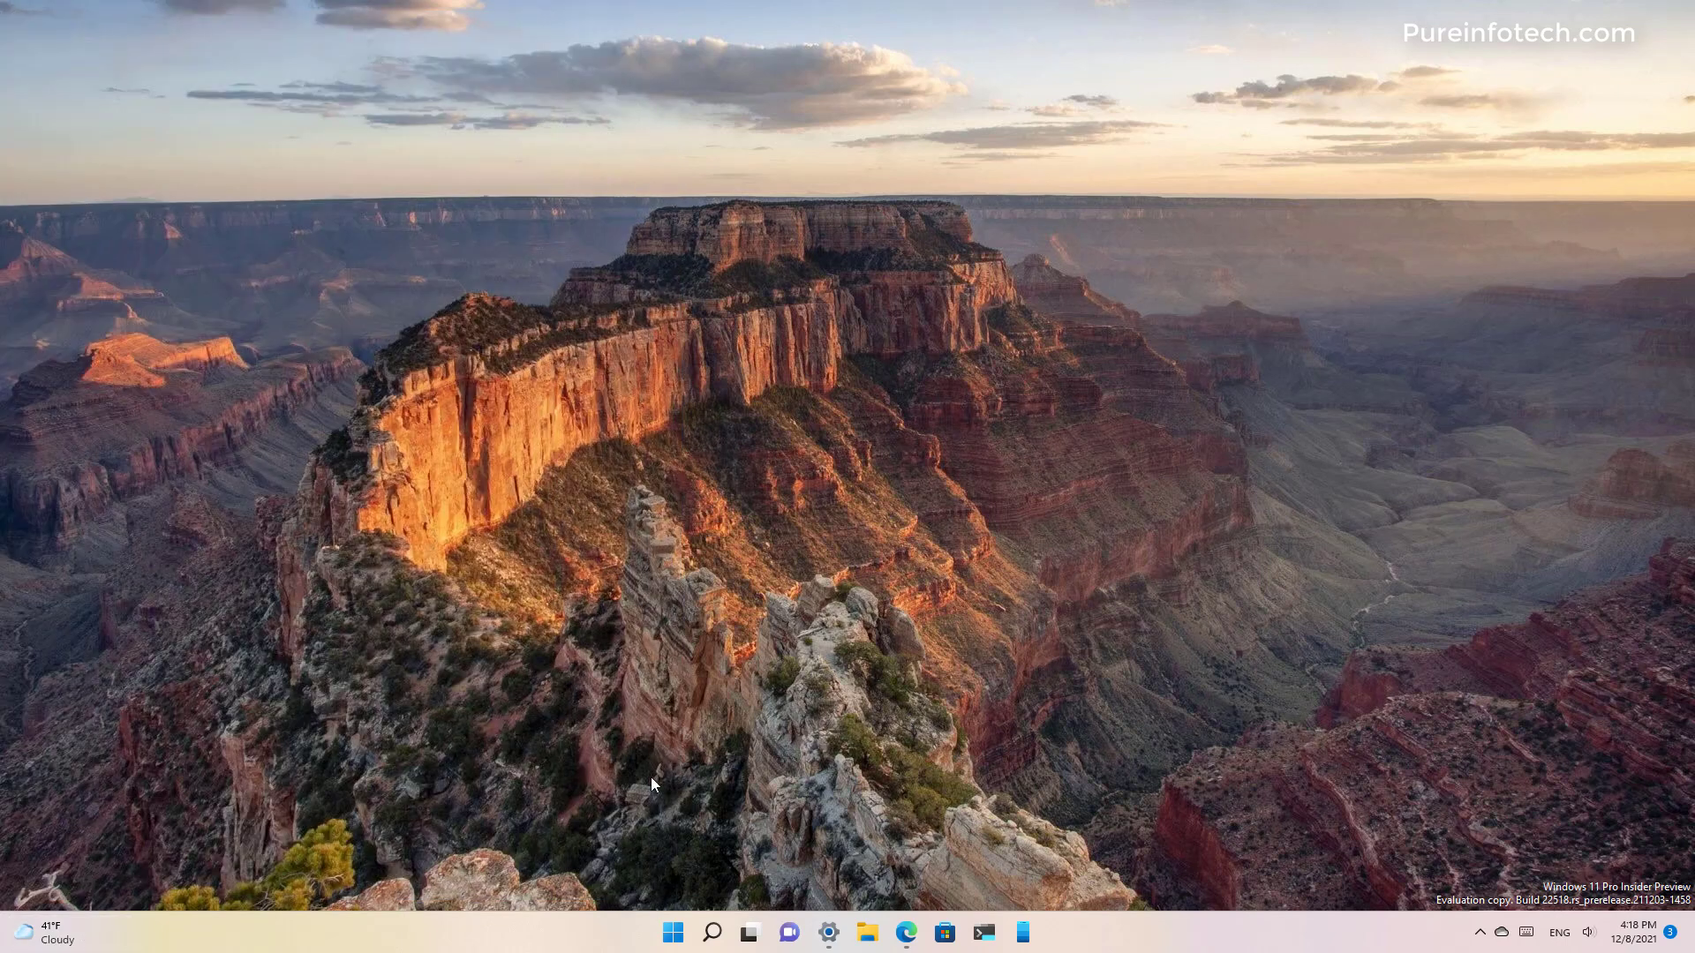
click(77, 931)
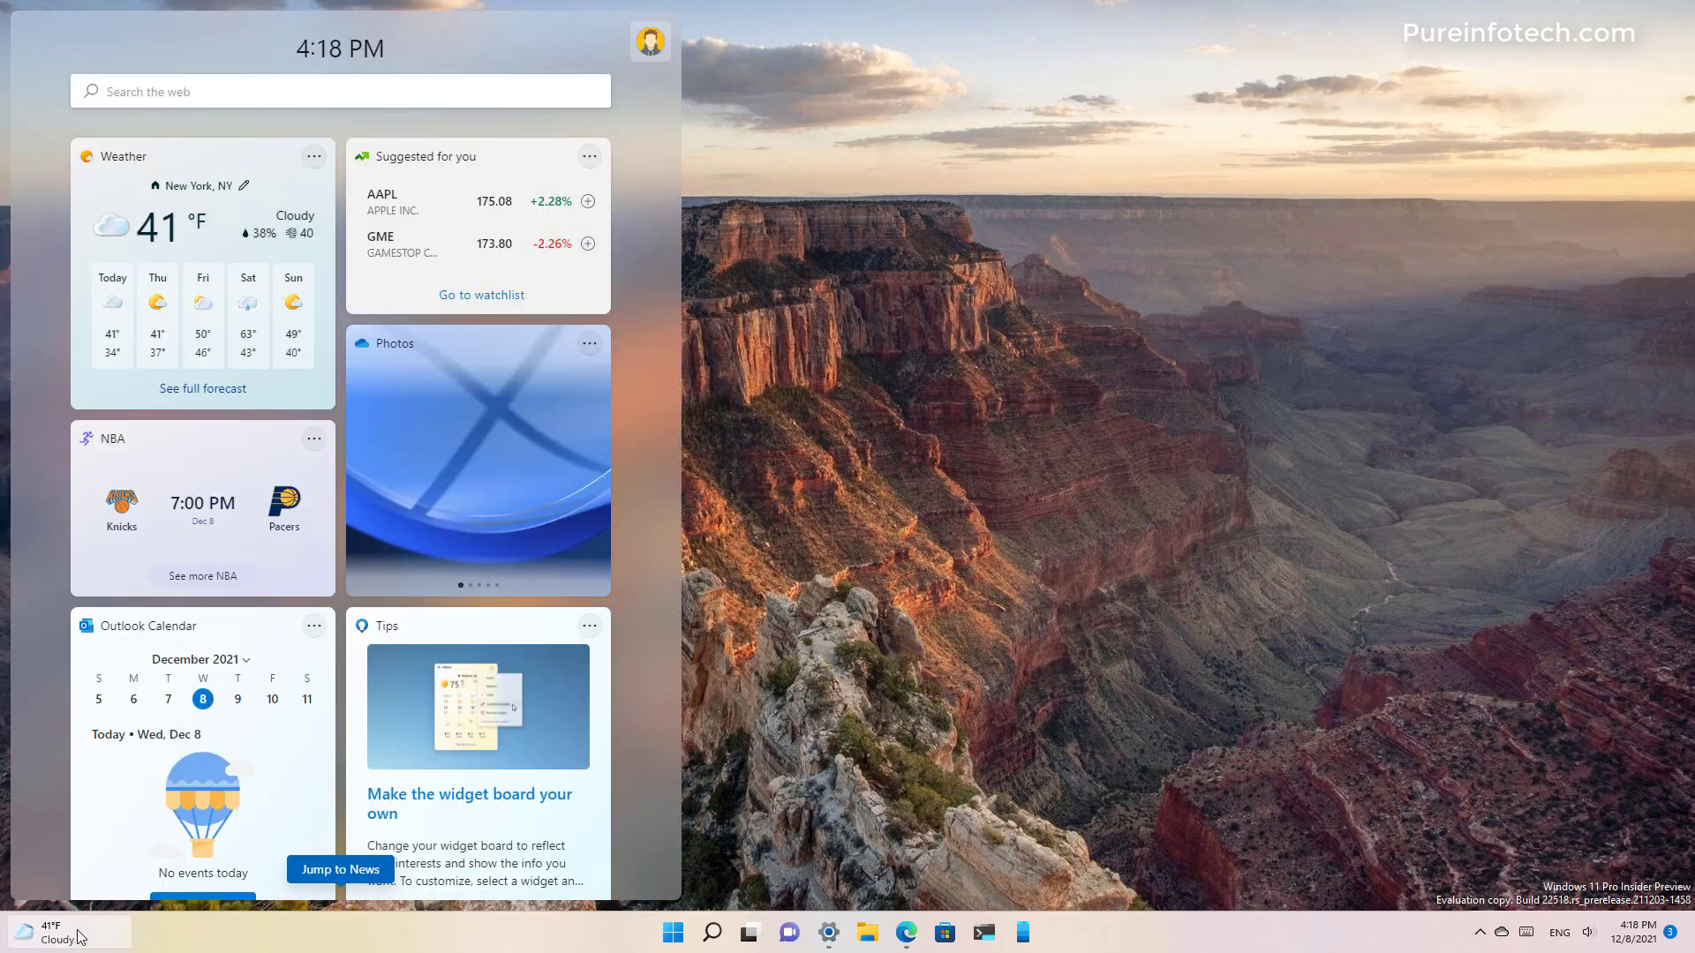
click(840, 669)
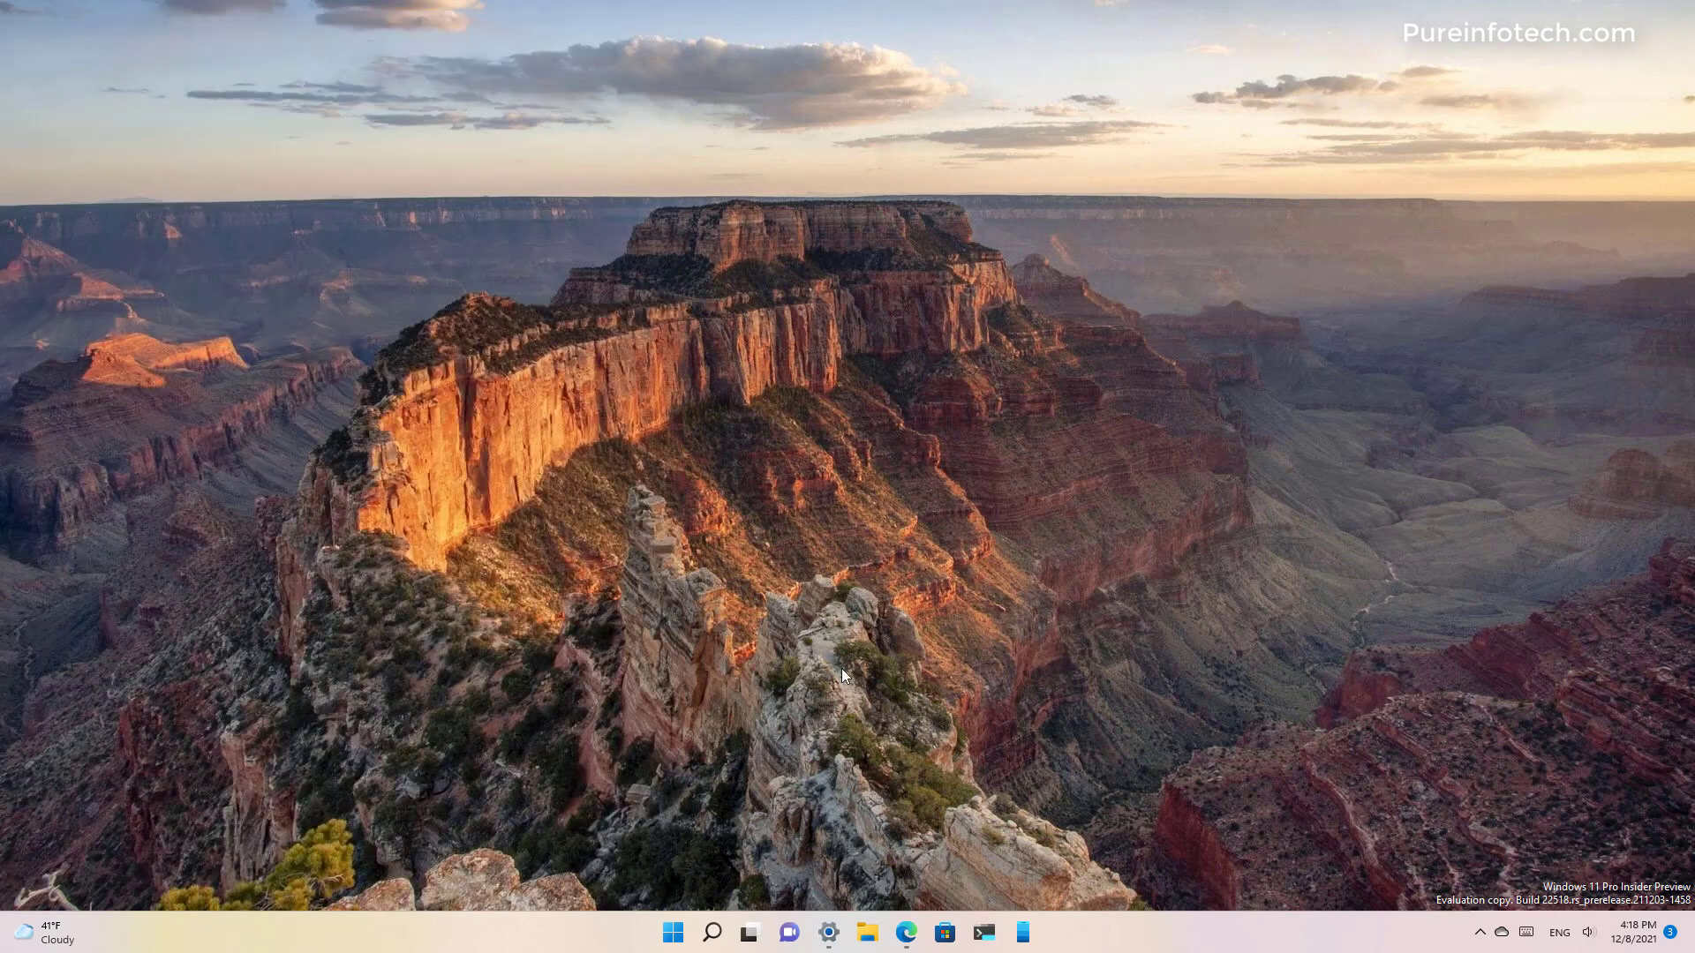
right_click(502, 932)
click(552, 890)
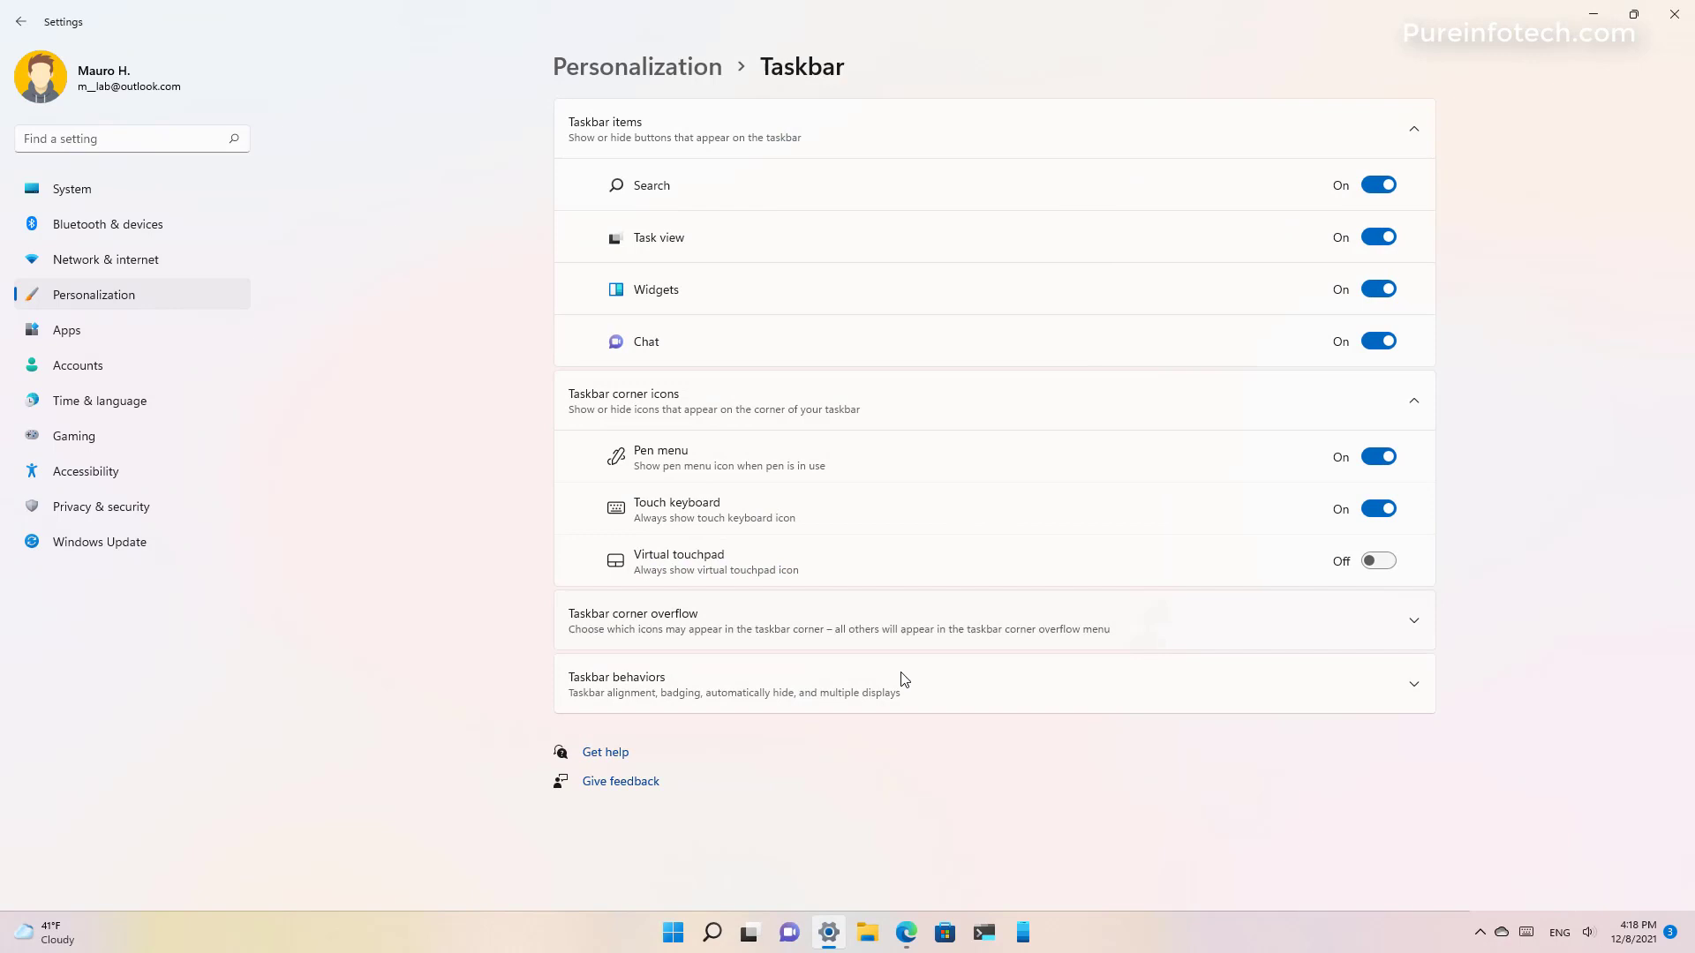
click(987, 695)
click(1332, 749)
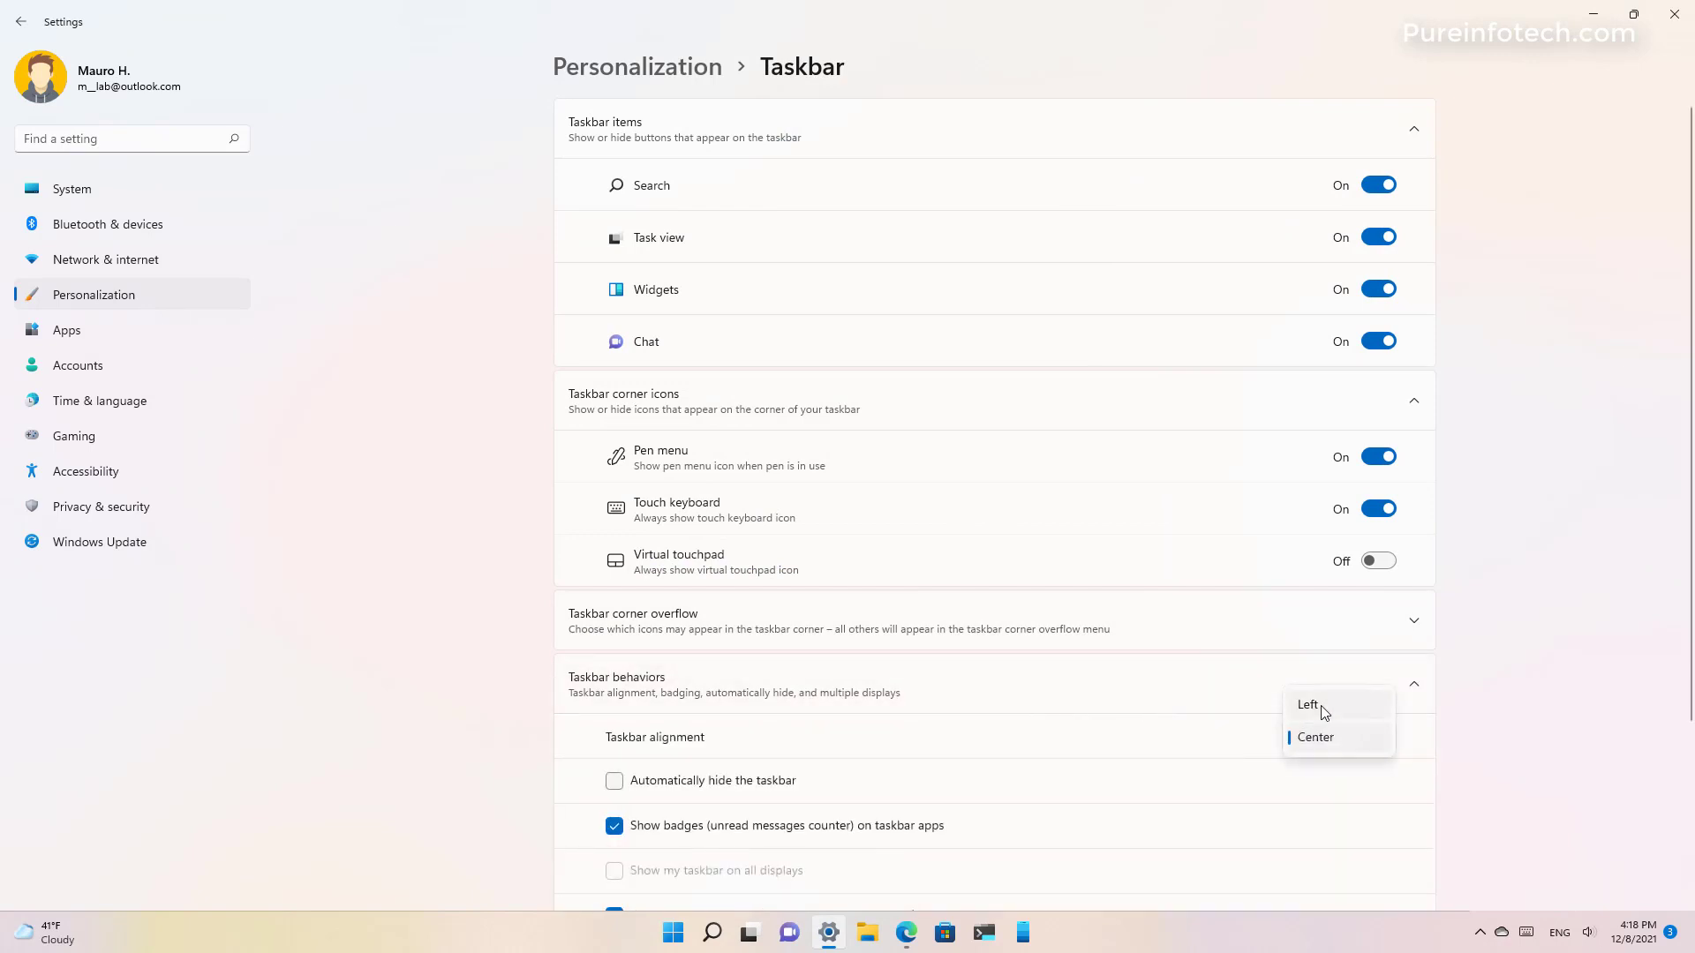
click(1310, 704)
click(1674, 14)
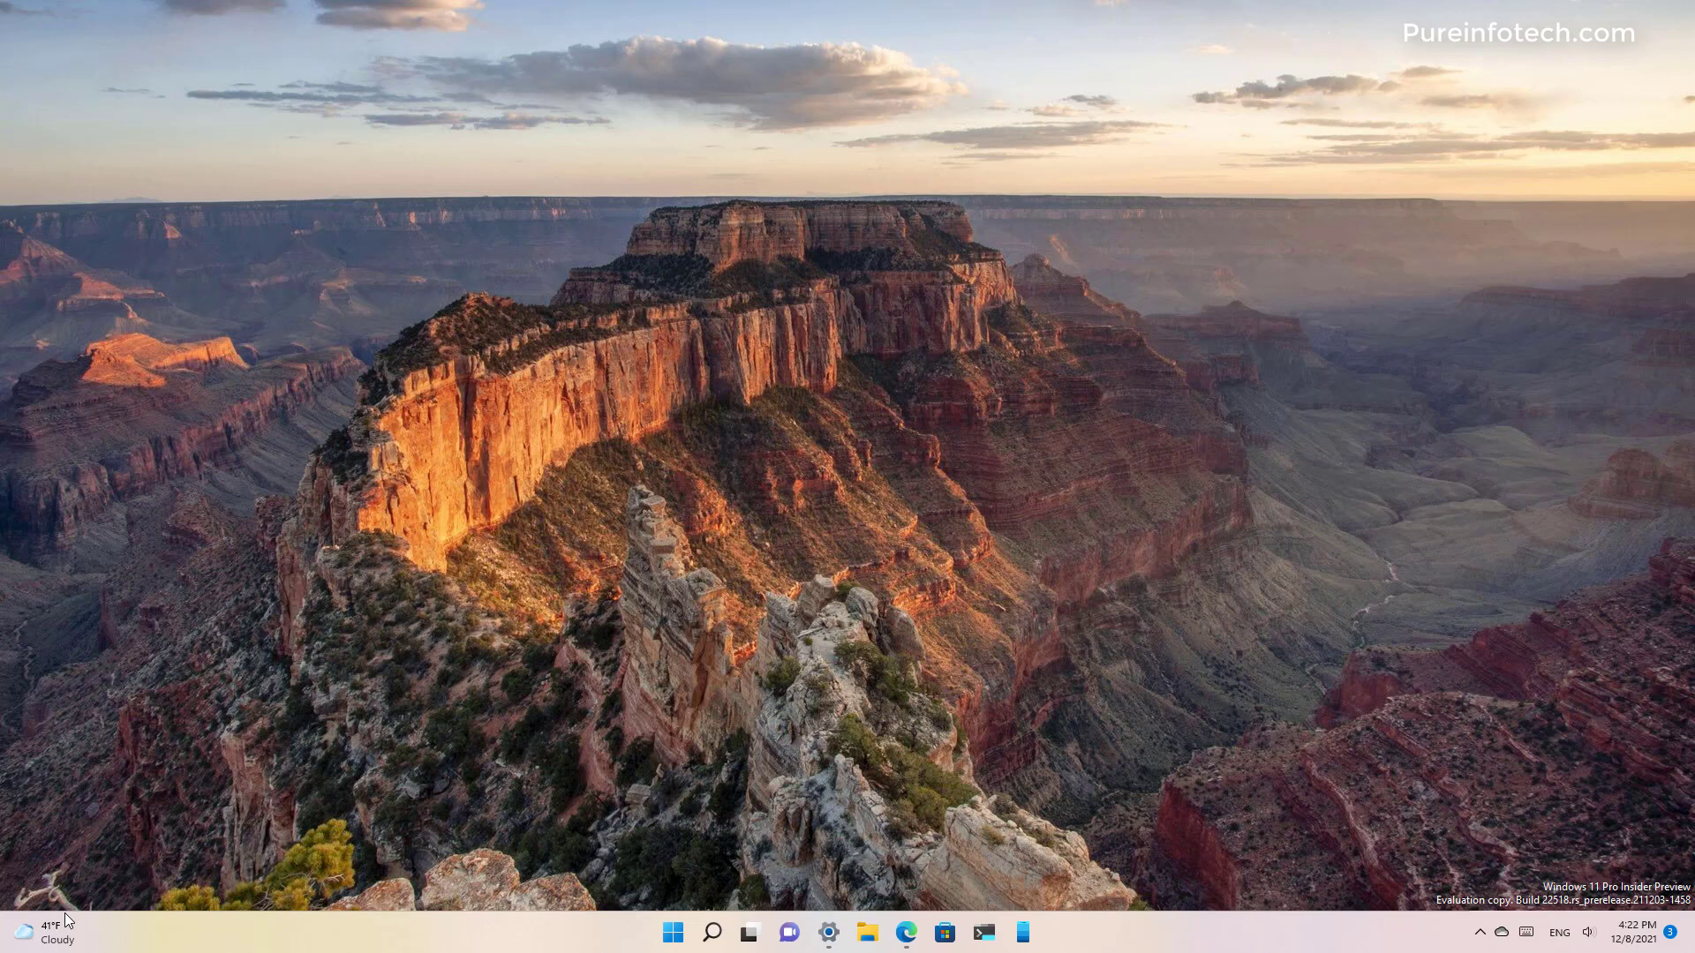
click(88, 931)
click(856, 711)
In Taskbar settings, switch the Widgets item off and back on, then minimise Settings
right_click(474, 925)
click(524, 893)
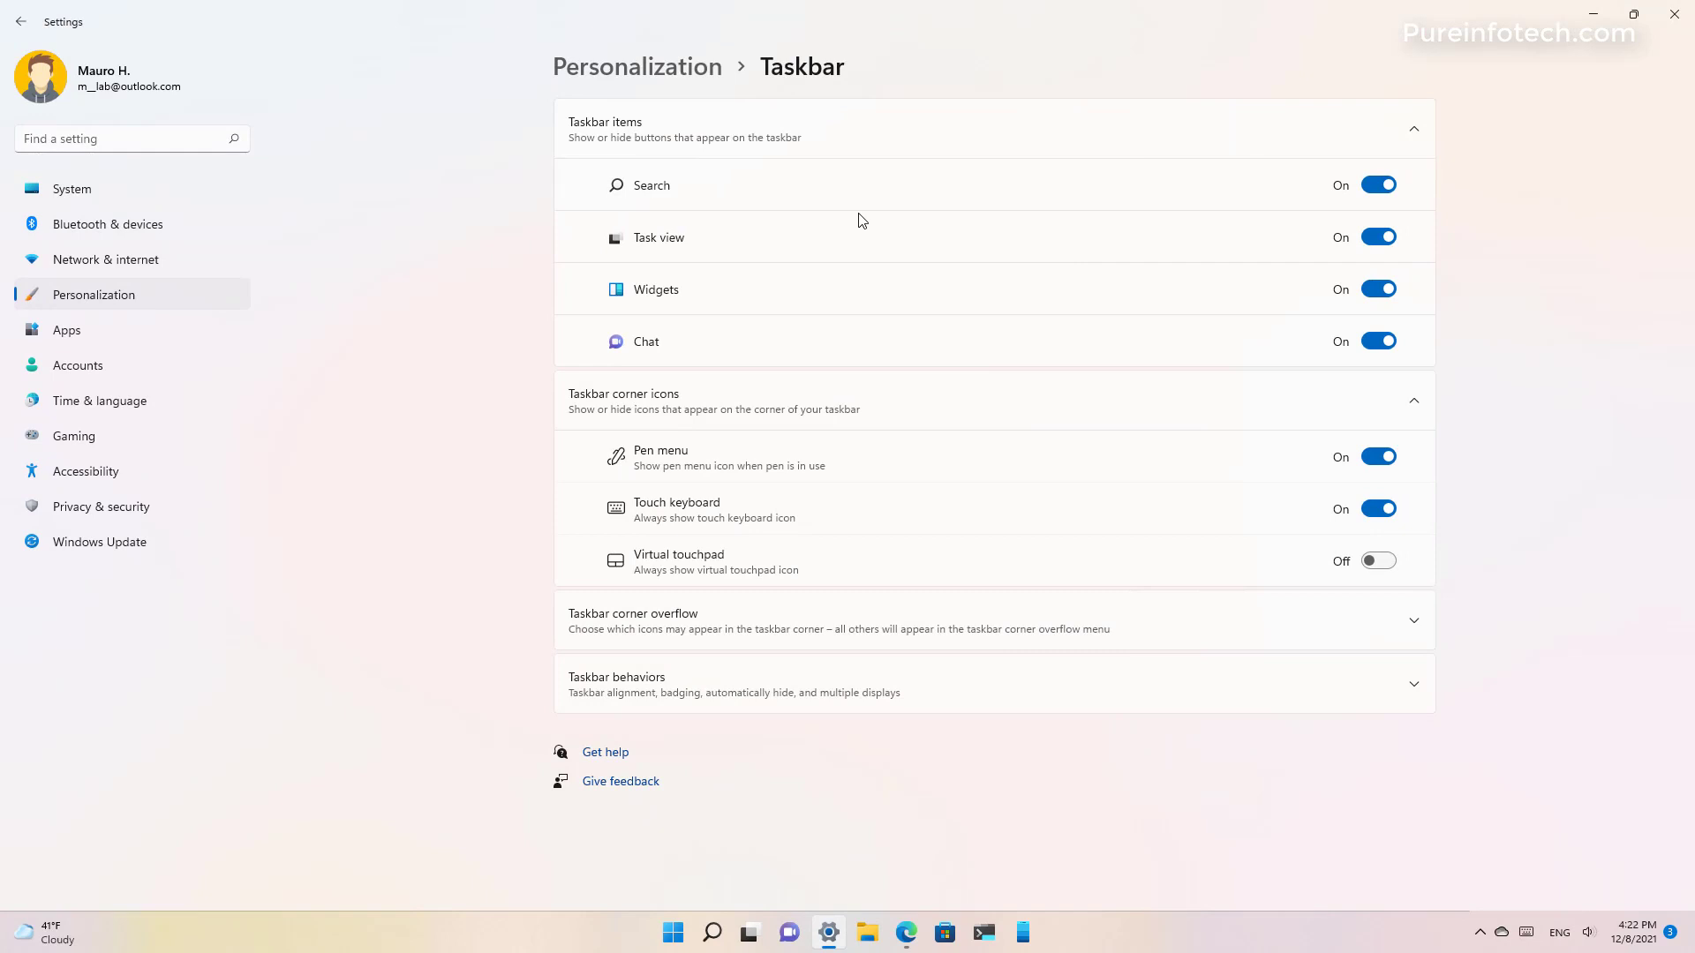
click(1382, 294)
click(1387, 295)
click(1593, 16)
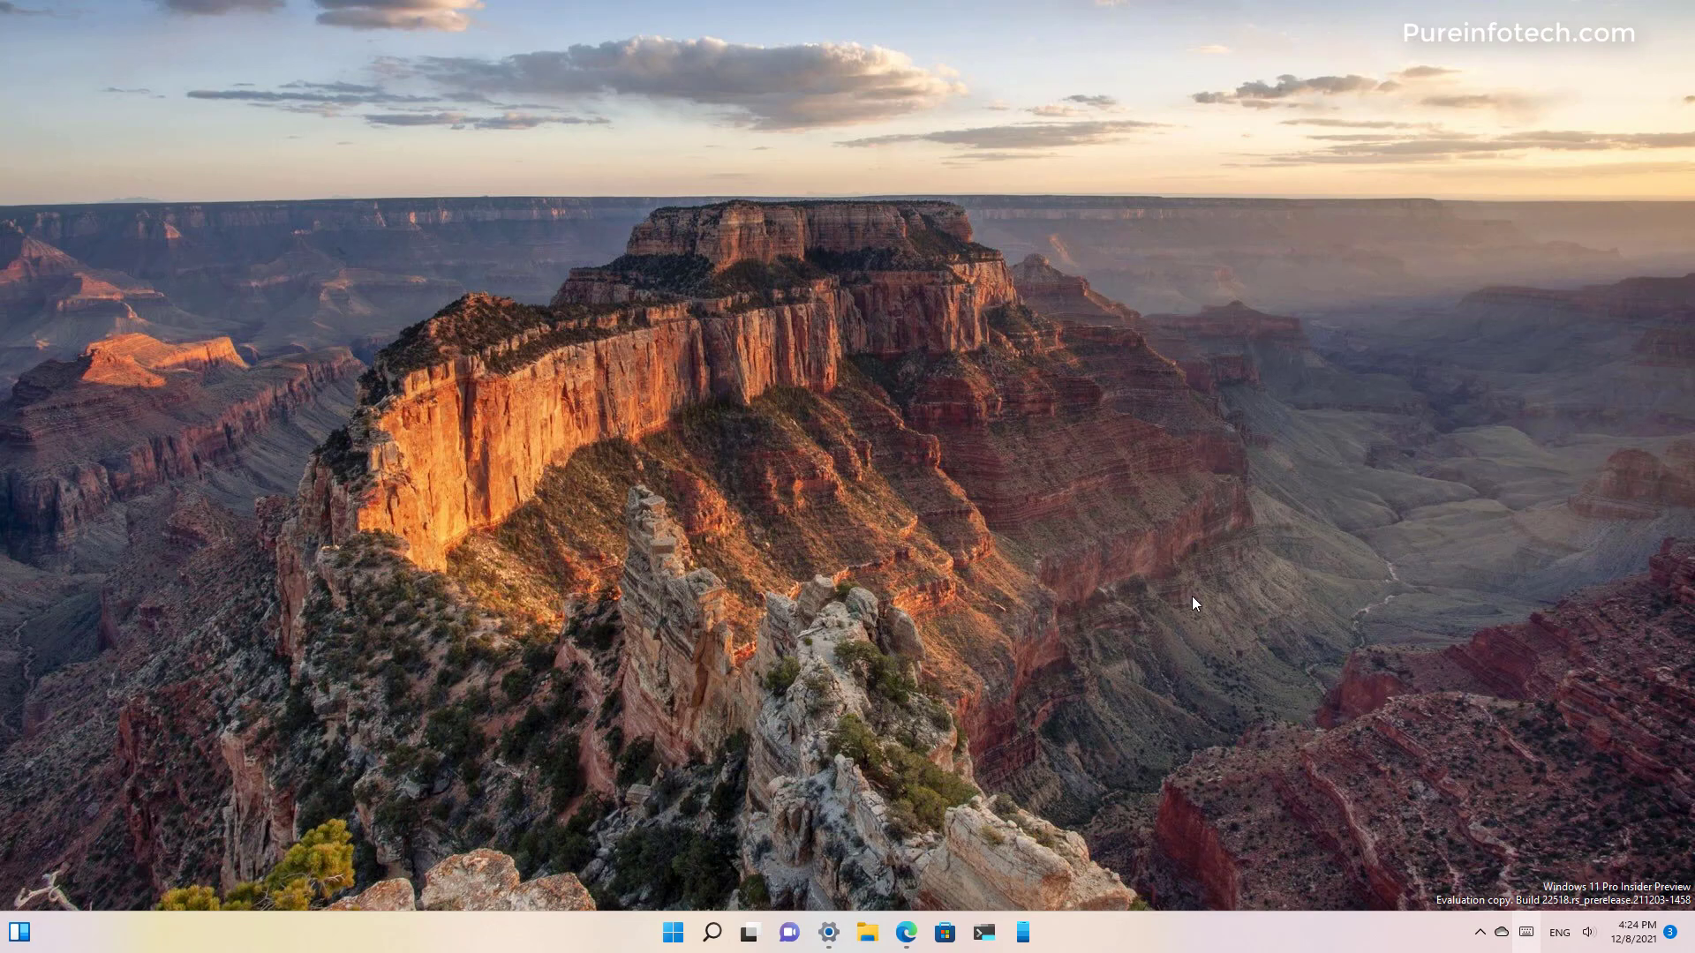
View the installed keyboard layouts in the ENG input switcher, then dismiss the list
click(1558, 933)
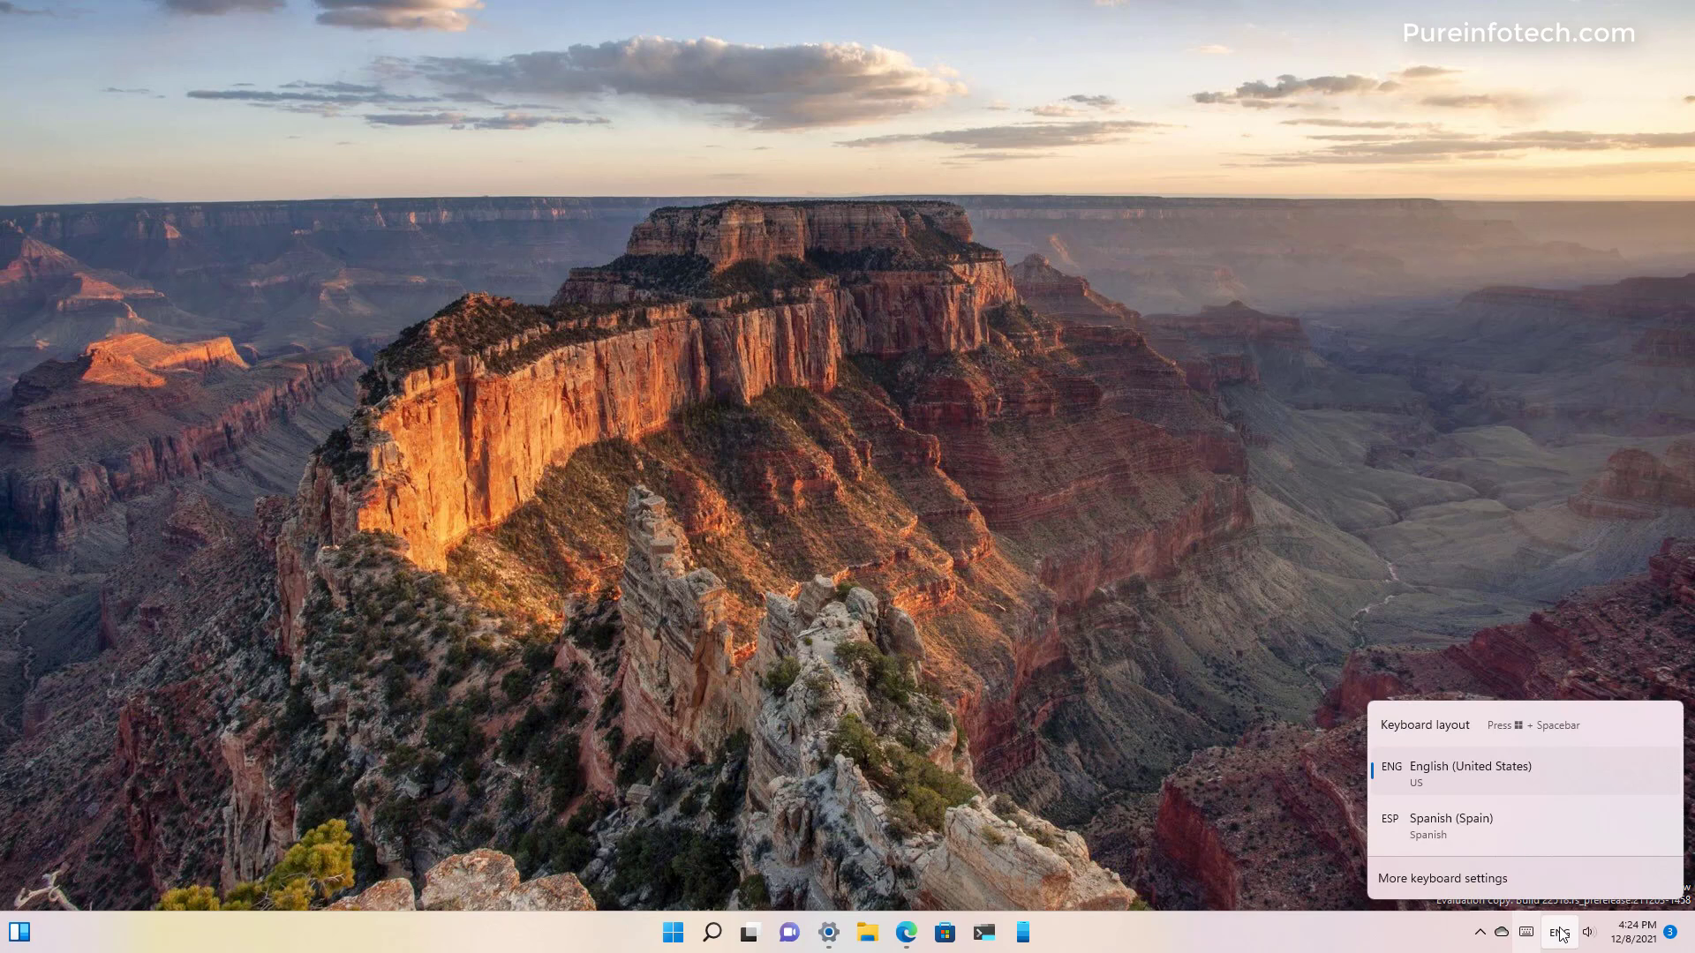
click(474, 538)
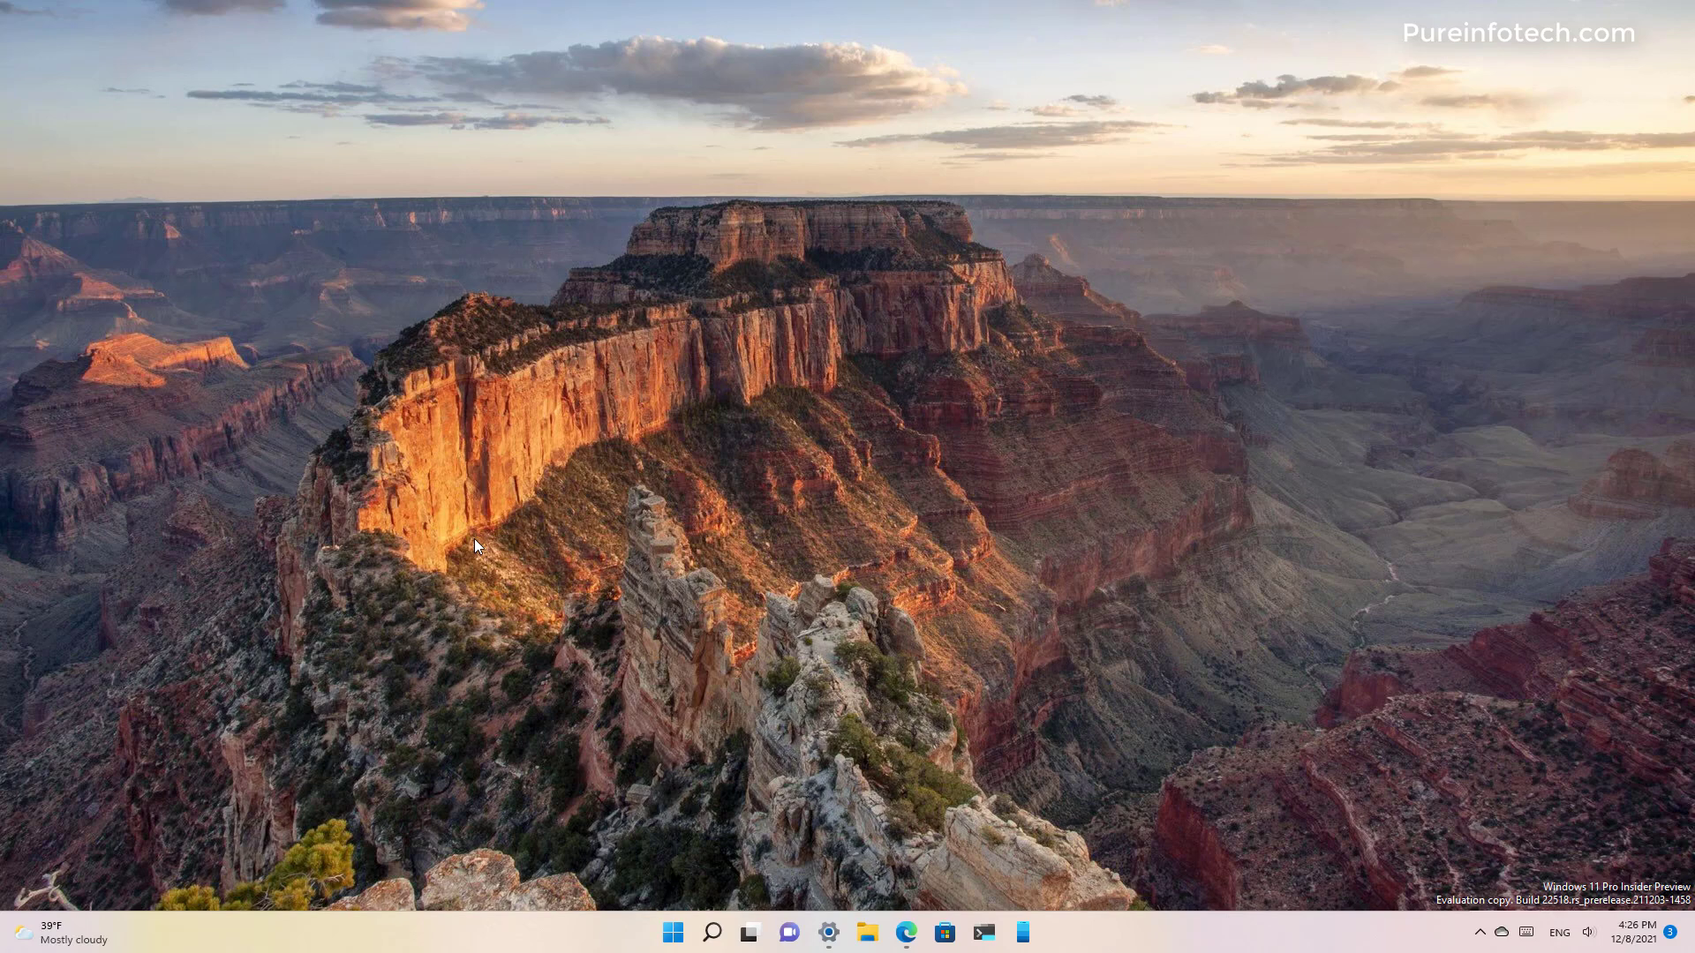
Switch the Voice access toggle on under Settings > Accessibility > Speech
click(828, 932)
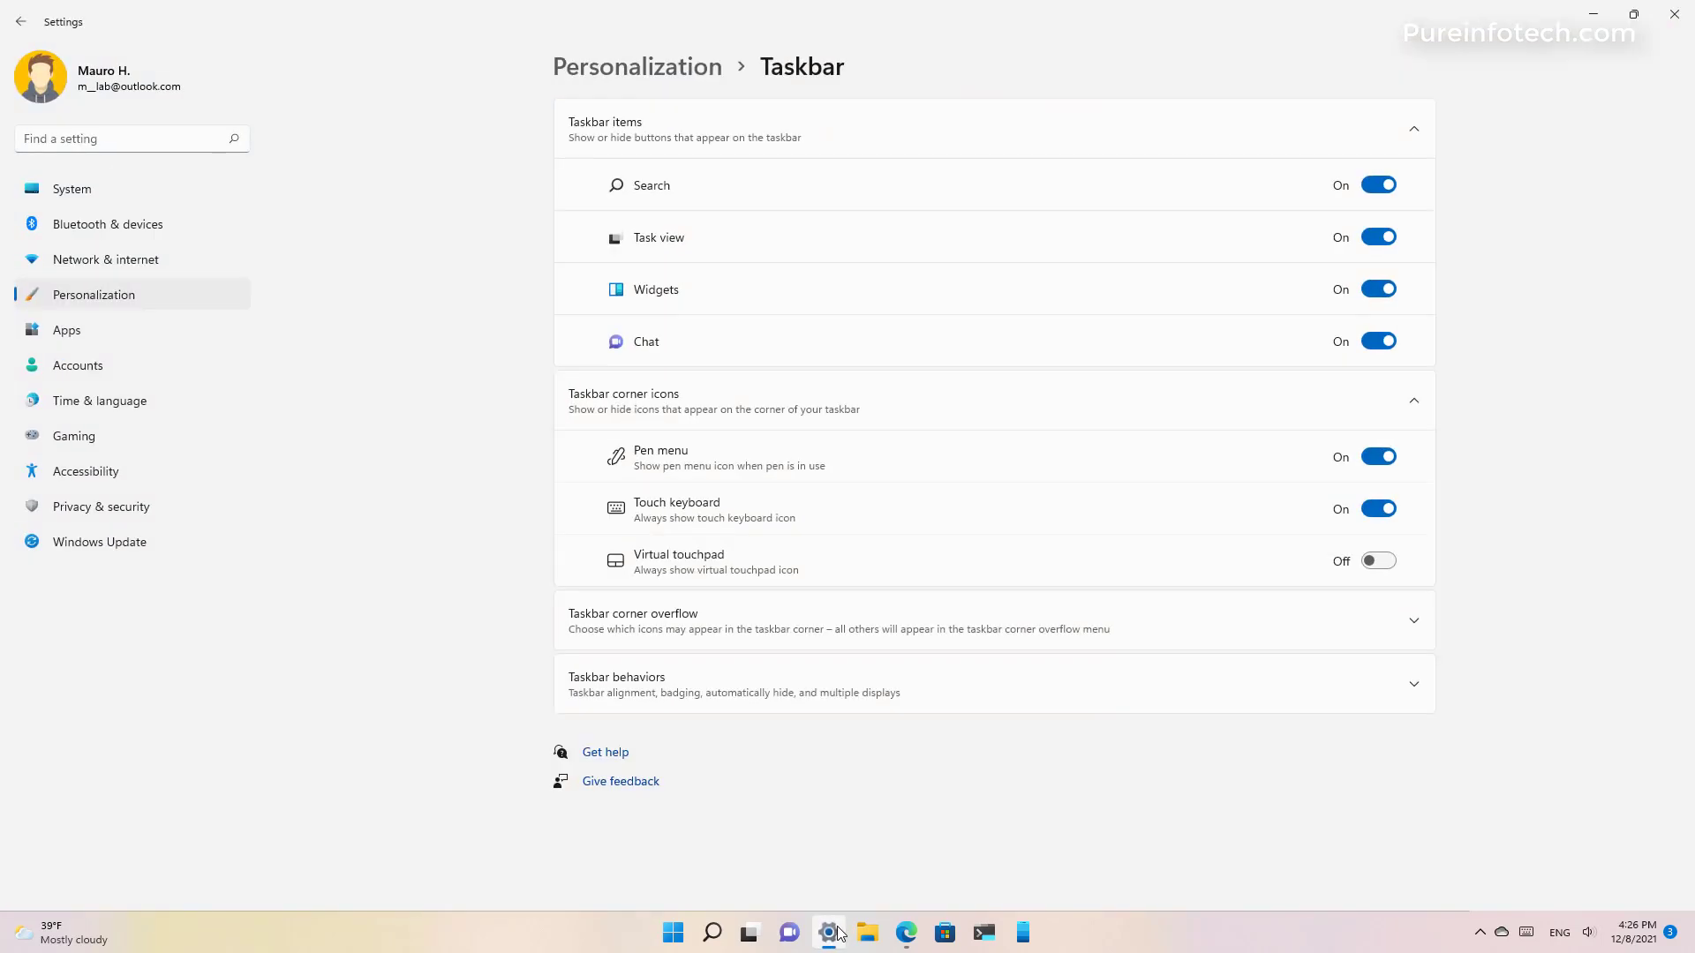
click(86, 471)
scroll(734, 438, down, 3)
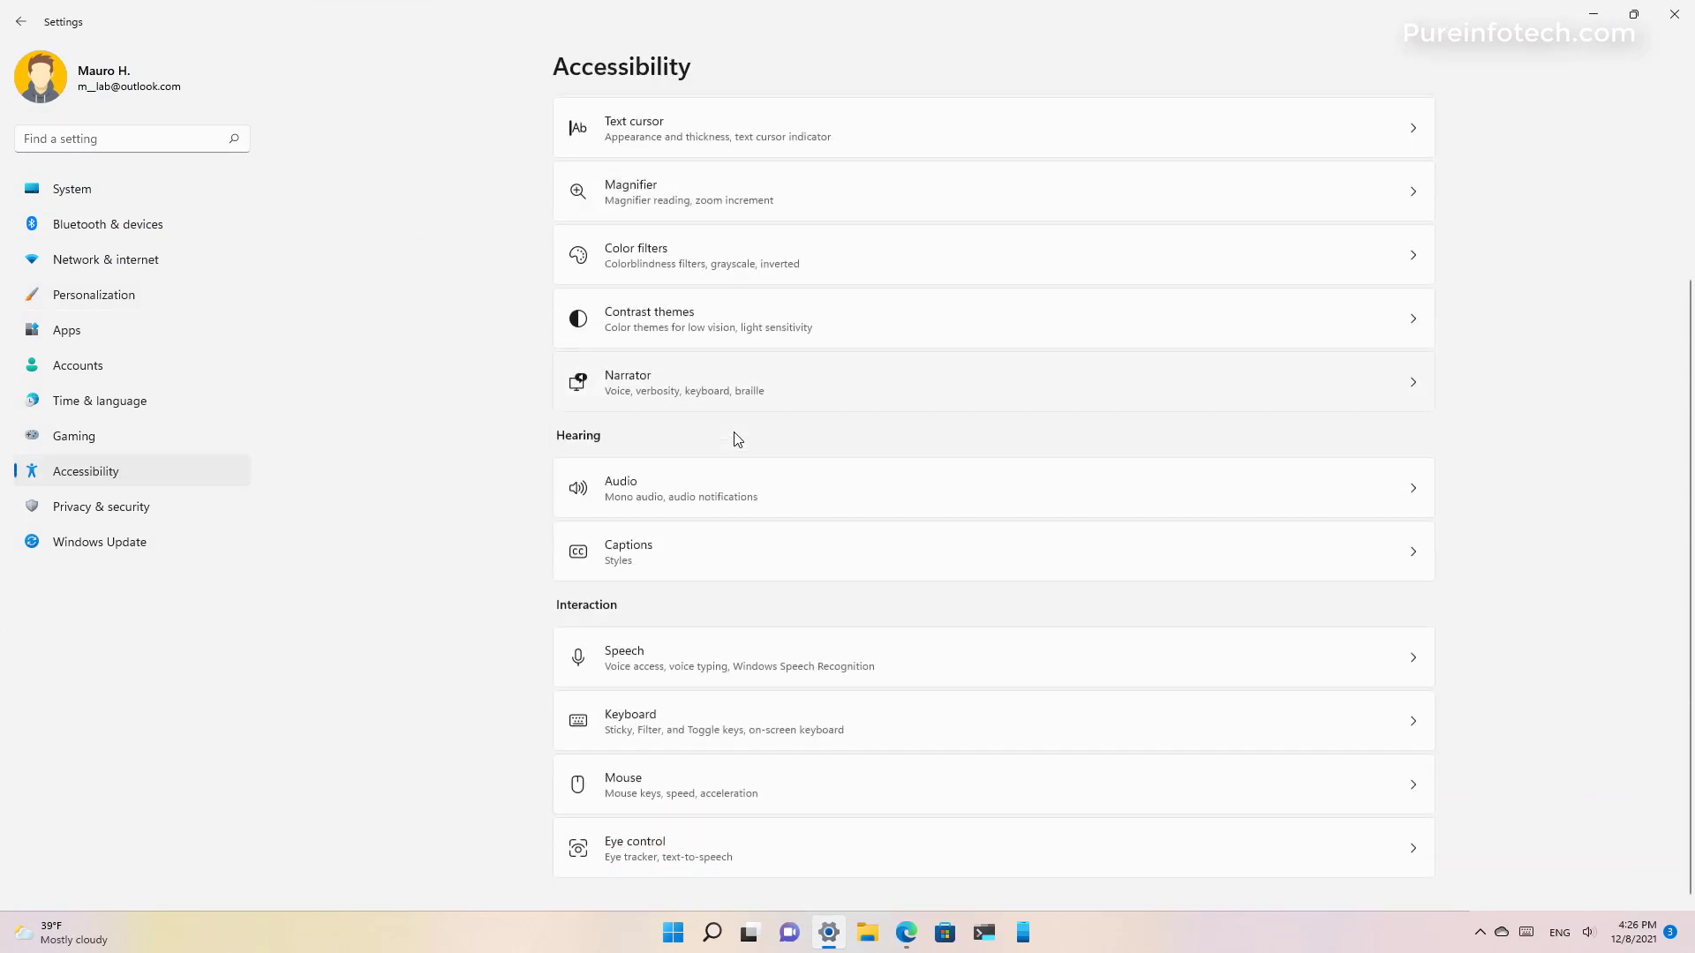
click(658, 664)
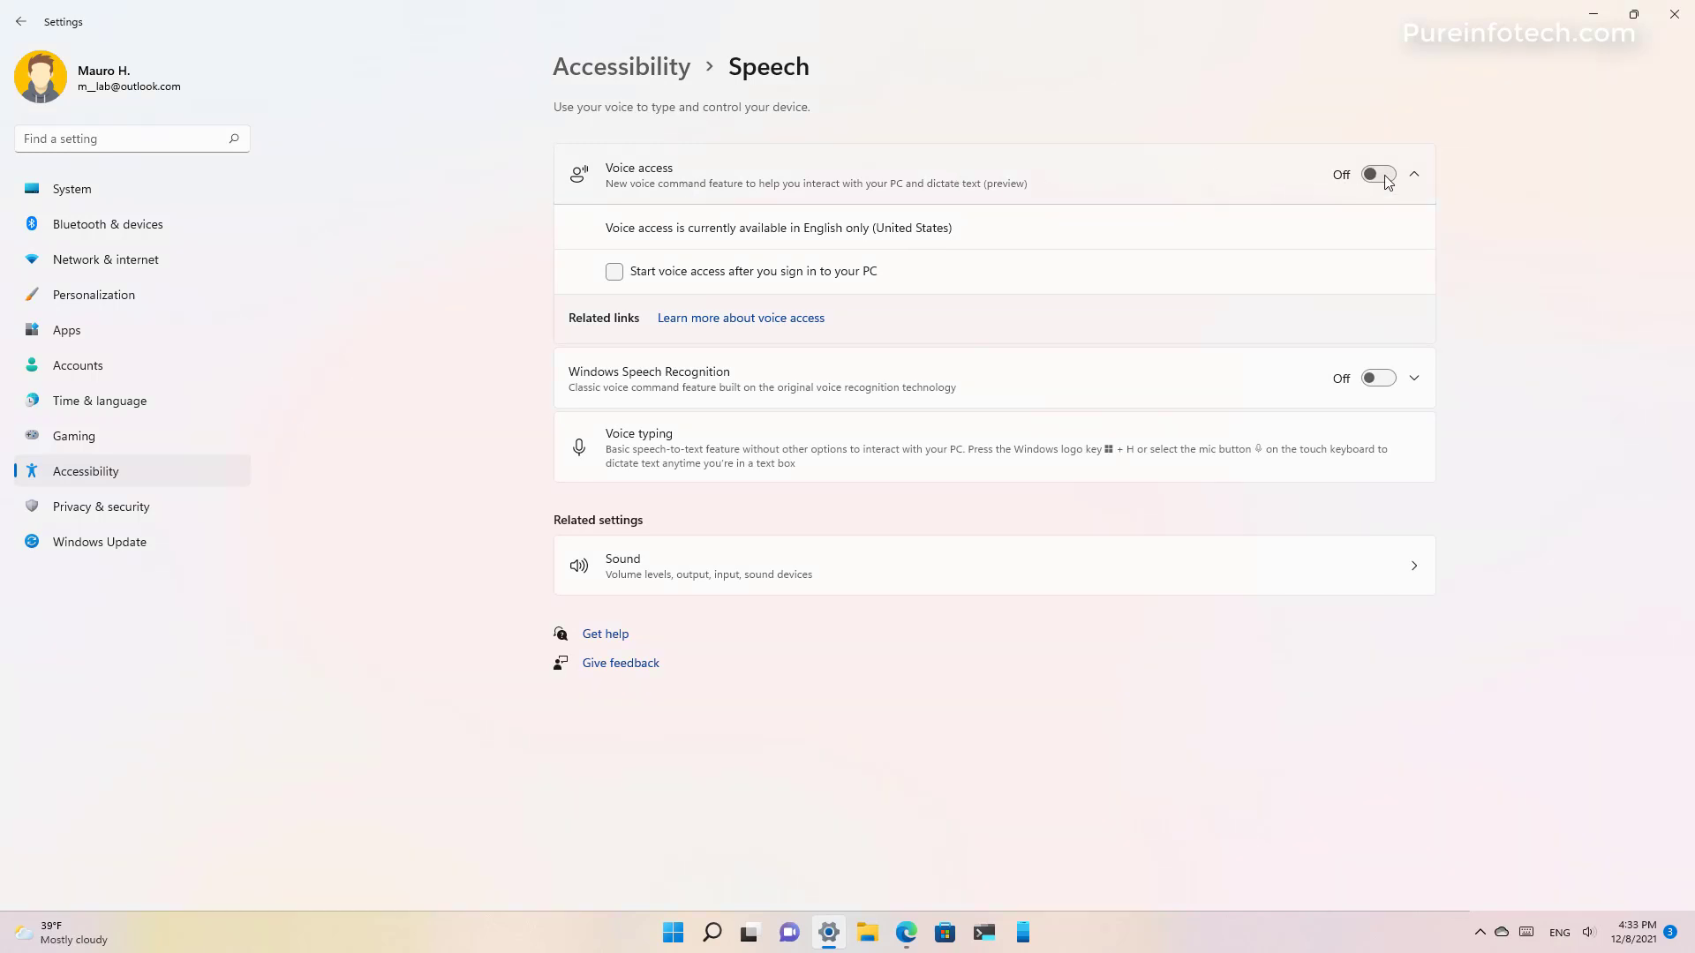
click(1384, 180)
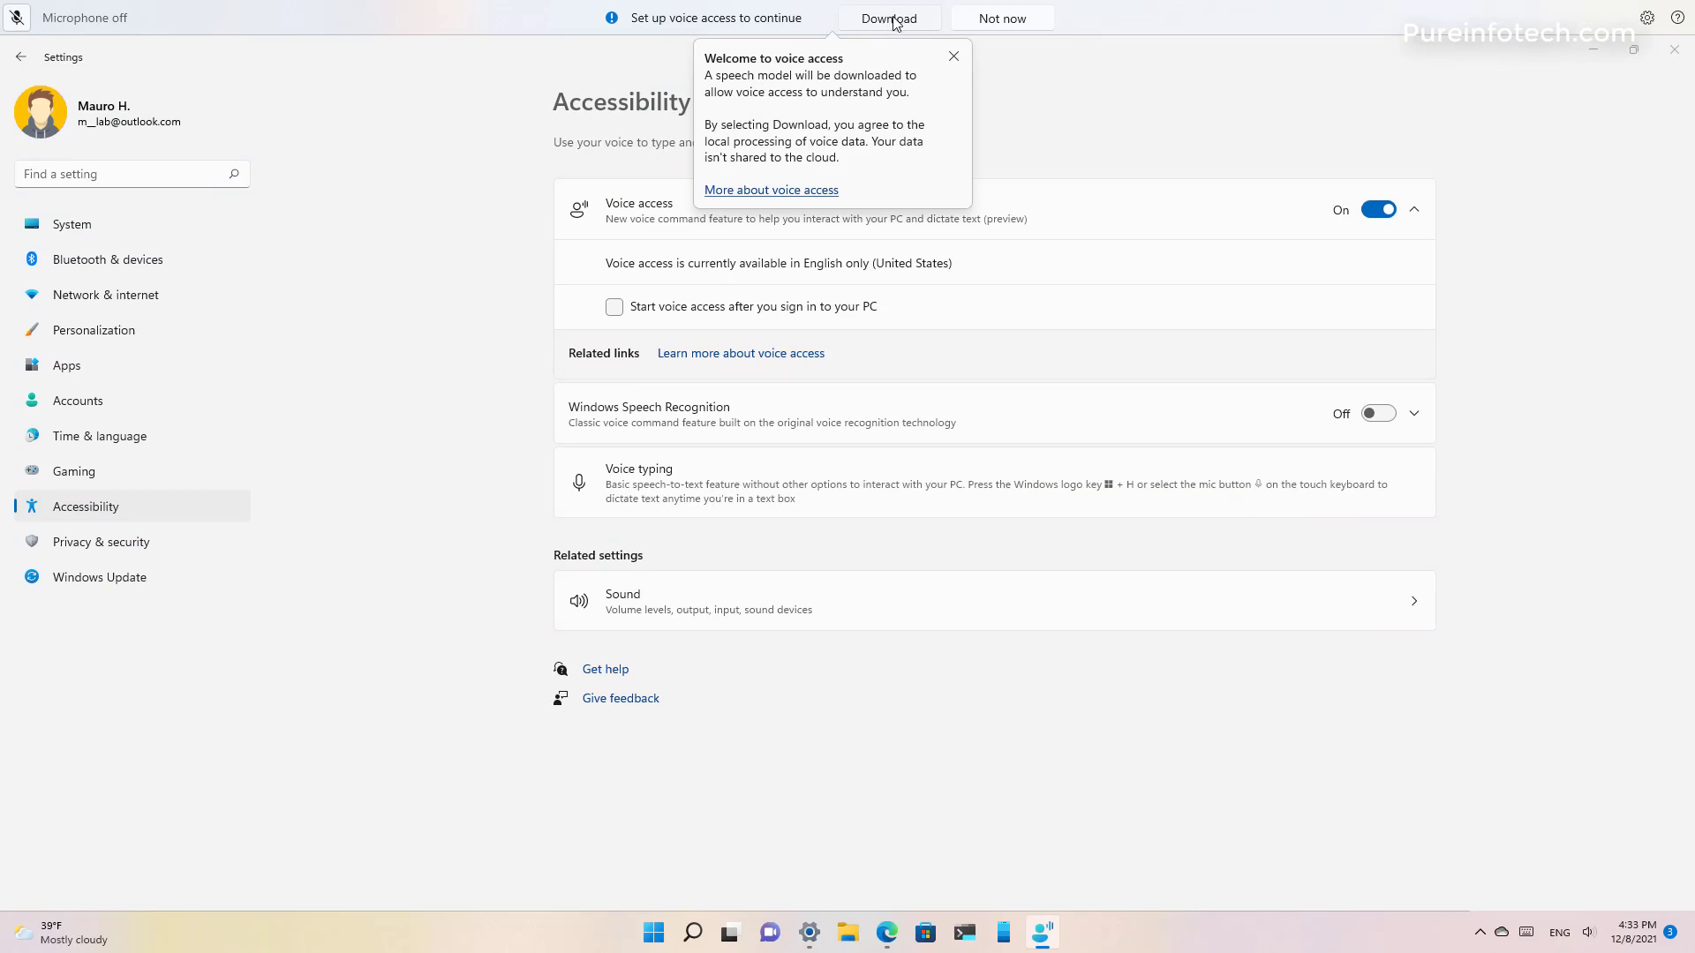
Download the voice access speech model, check the microphone's sound settings, and start the guide
click(893, 21)
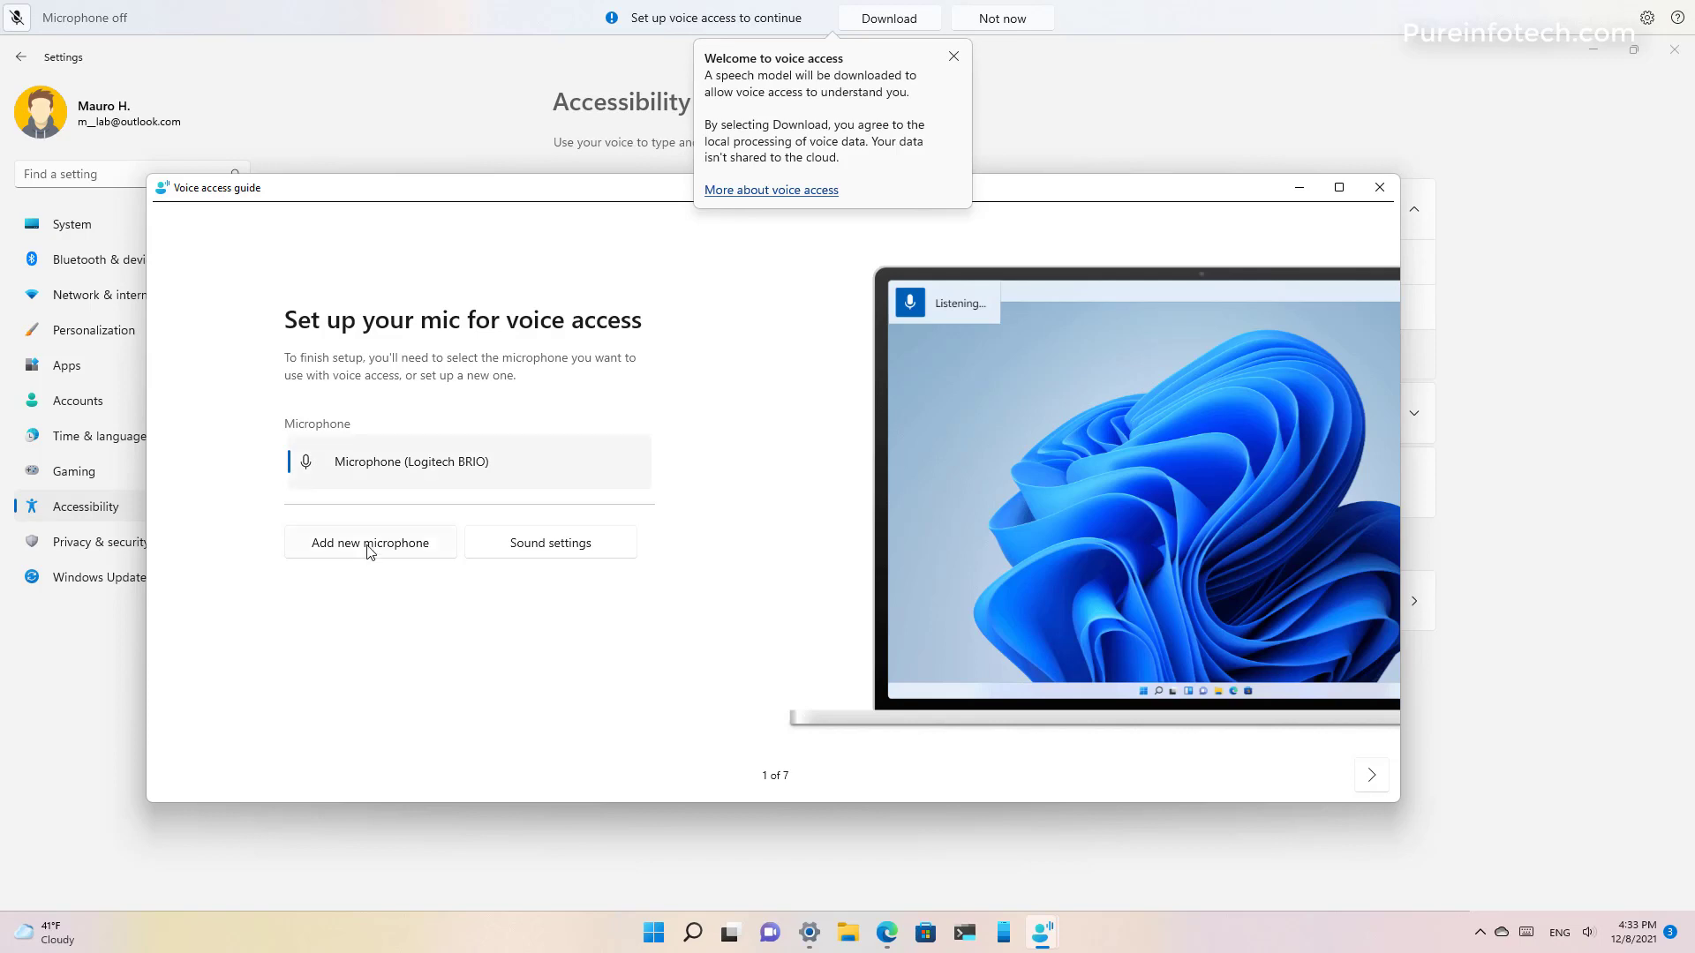
click(558, 544)
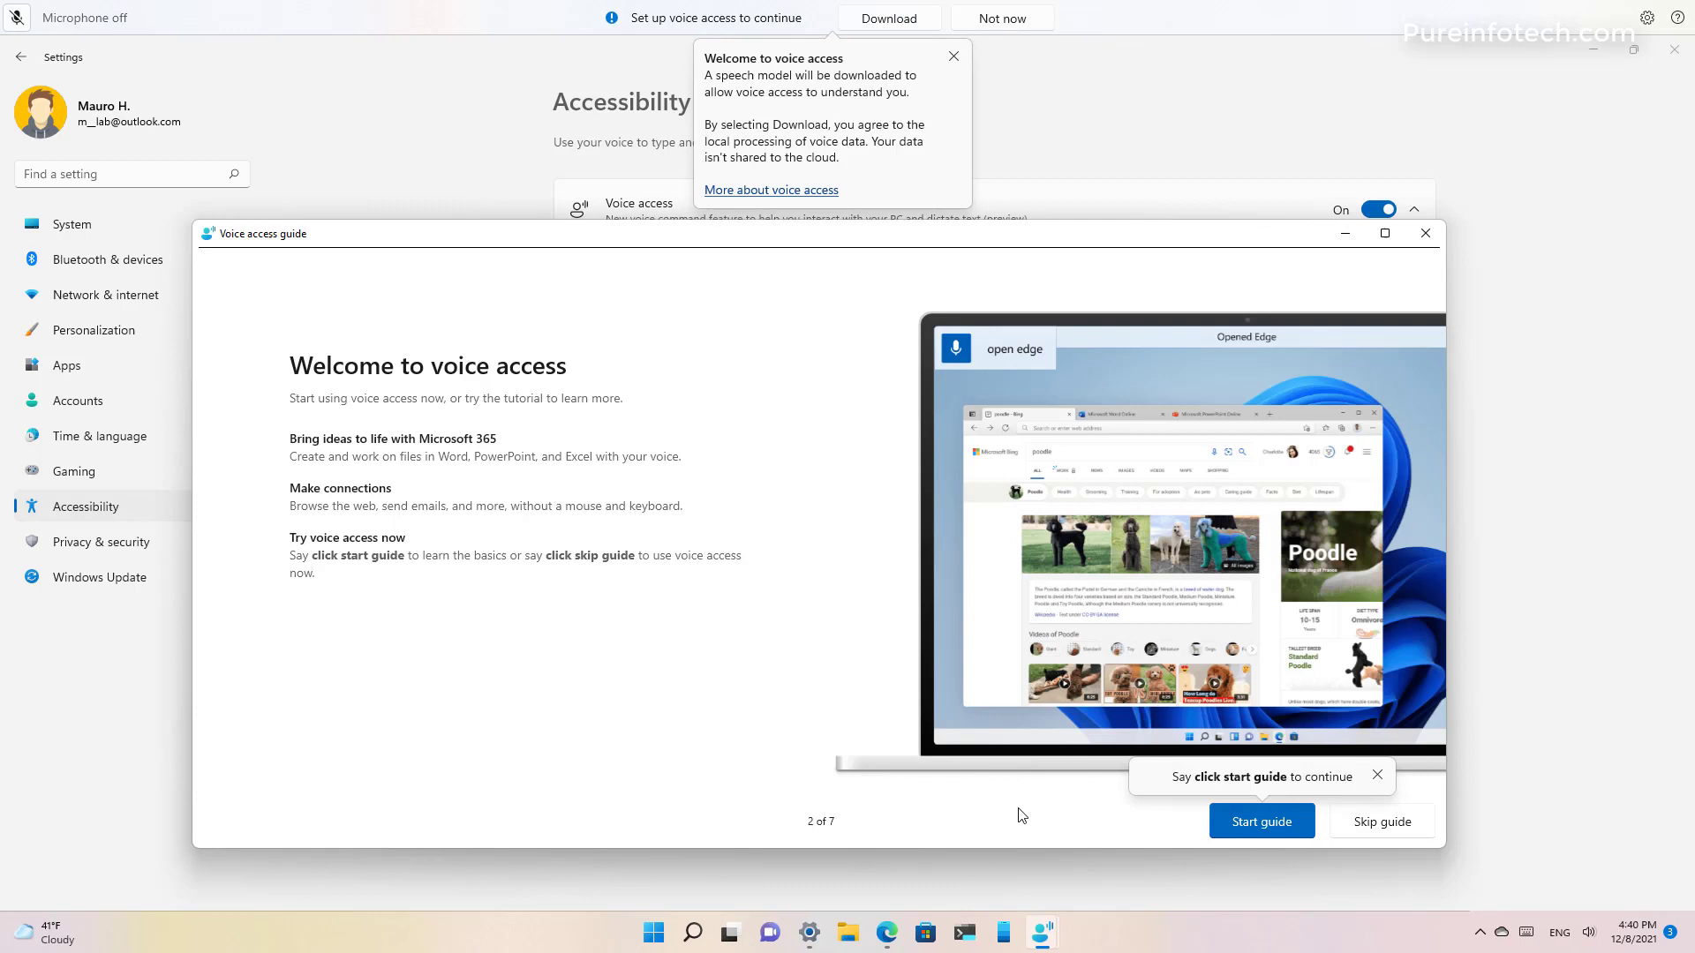
click(1264, 821)
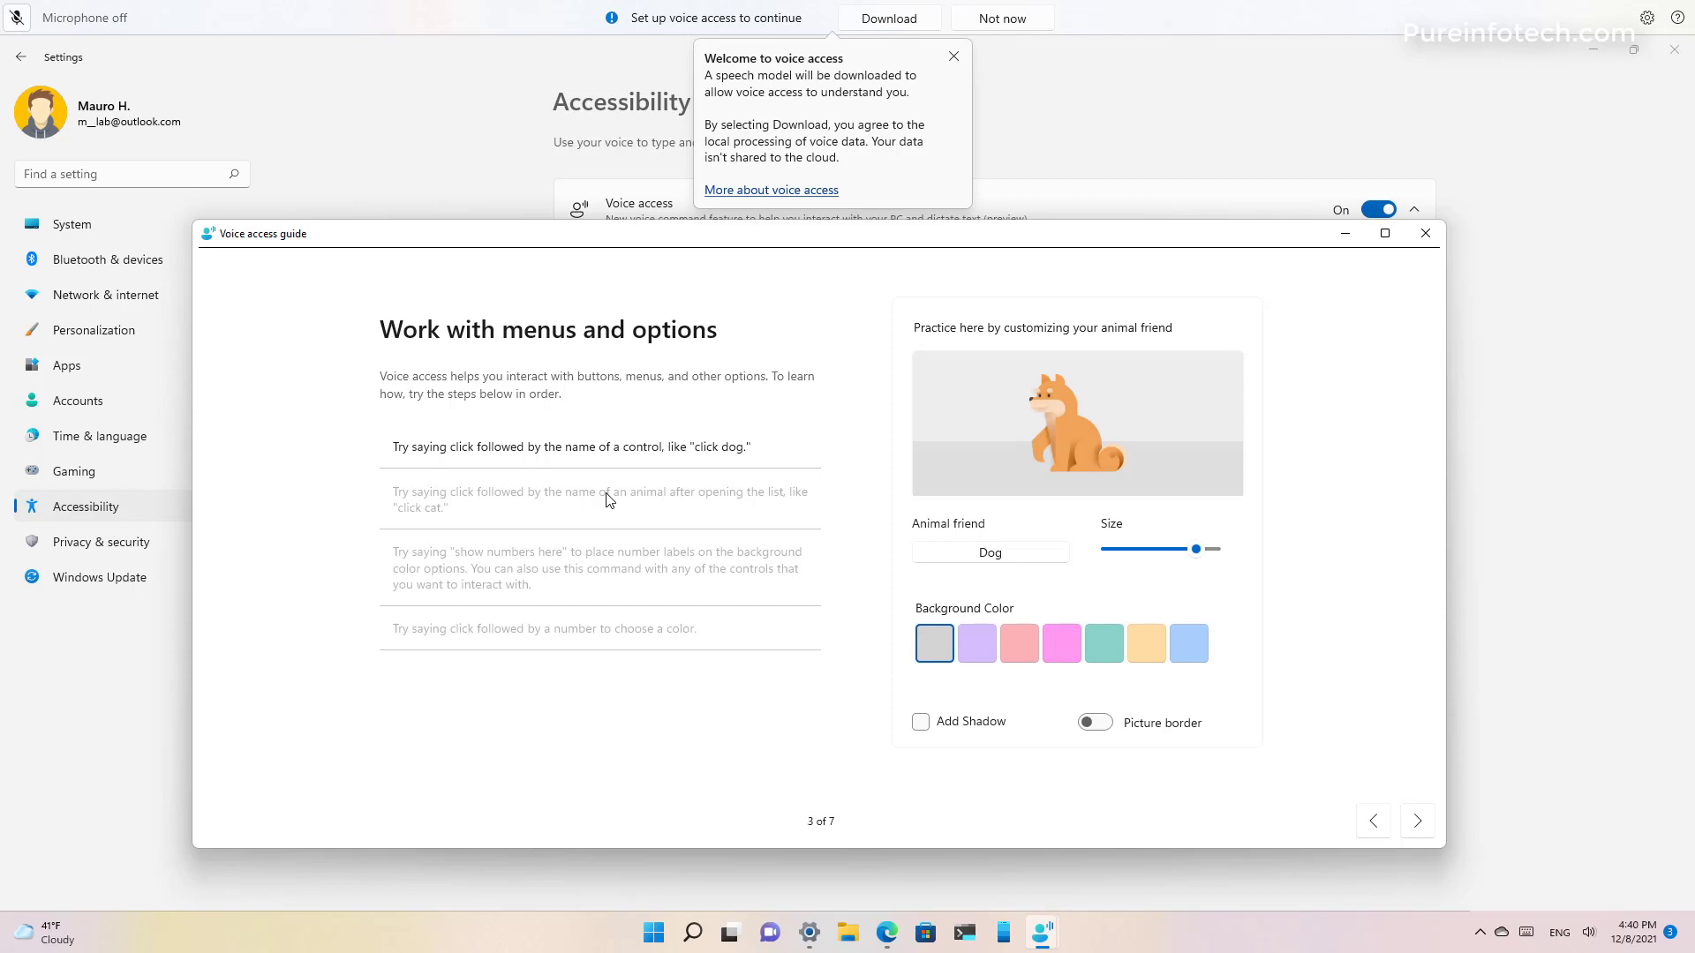
Advance the guide through the mouse pointer, dictation and congratulations pages to the commands list
click(1418, 823)
click(1418, 823)
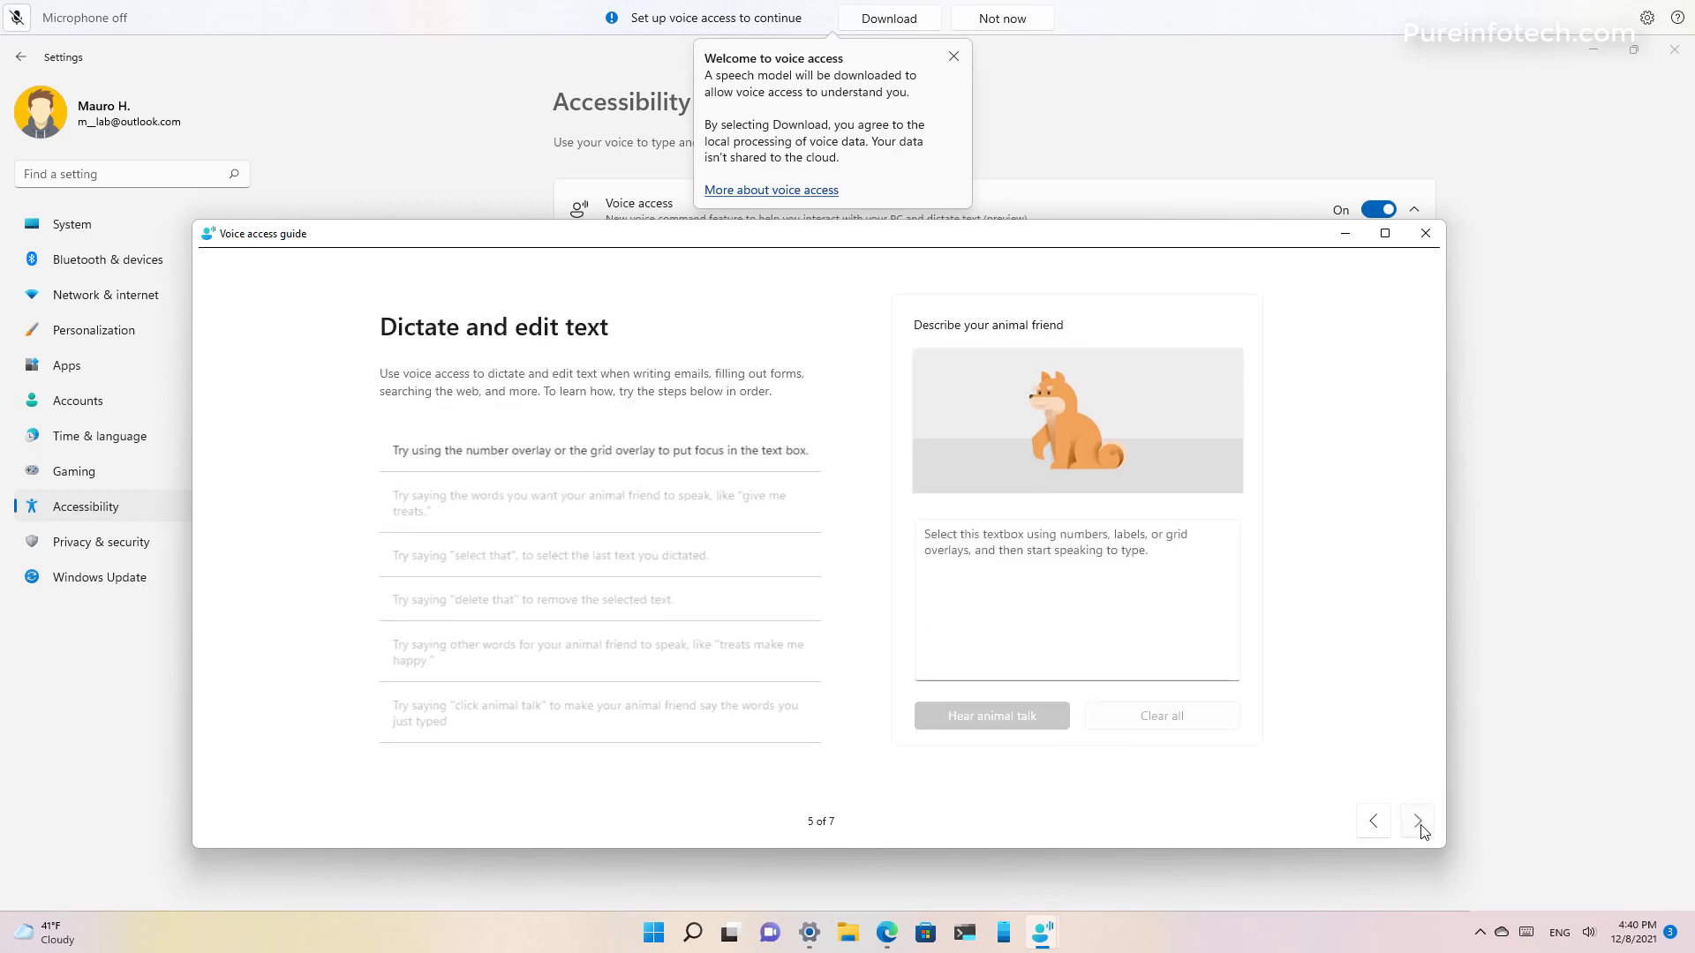
click(1417, 823)
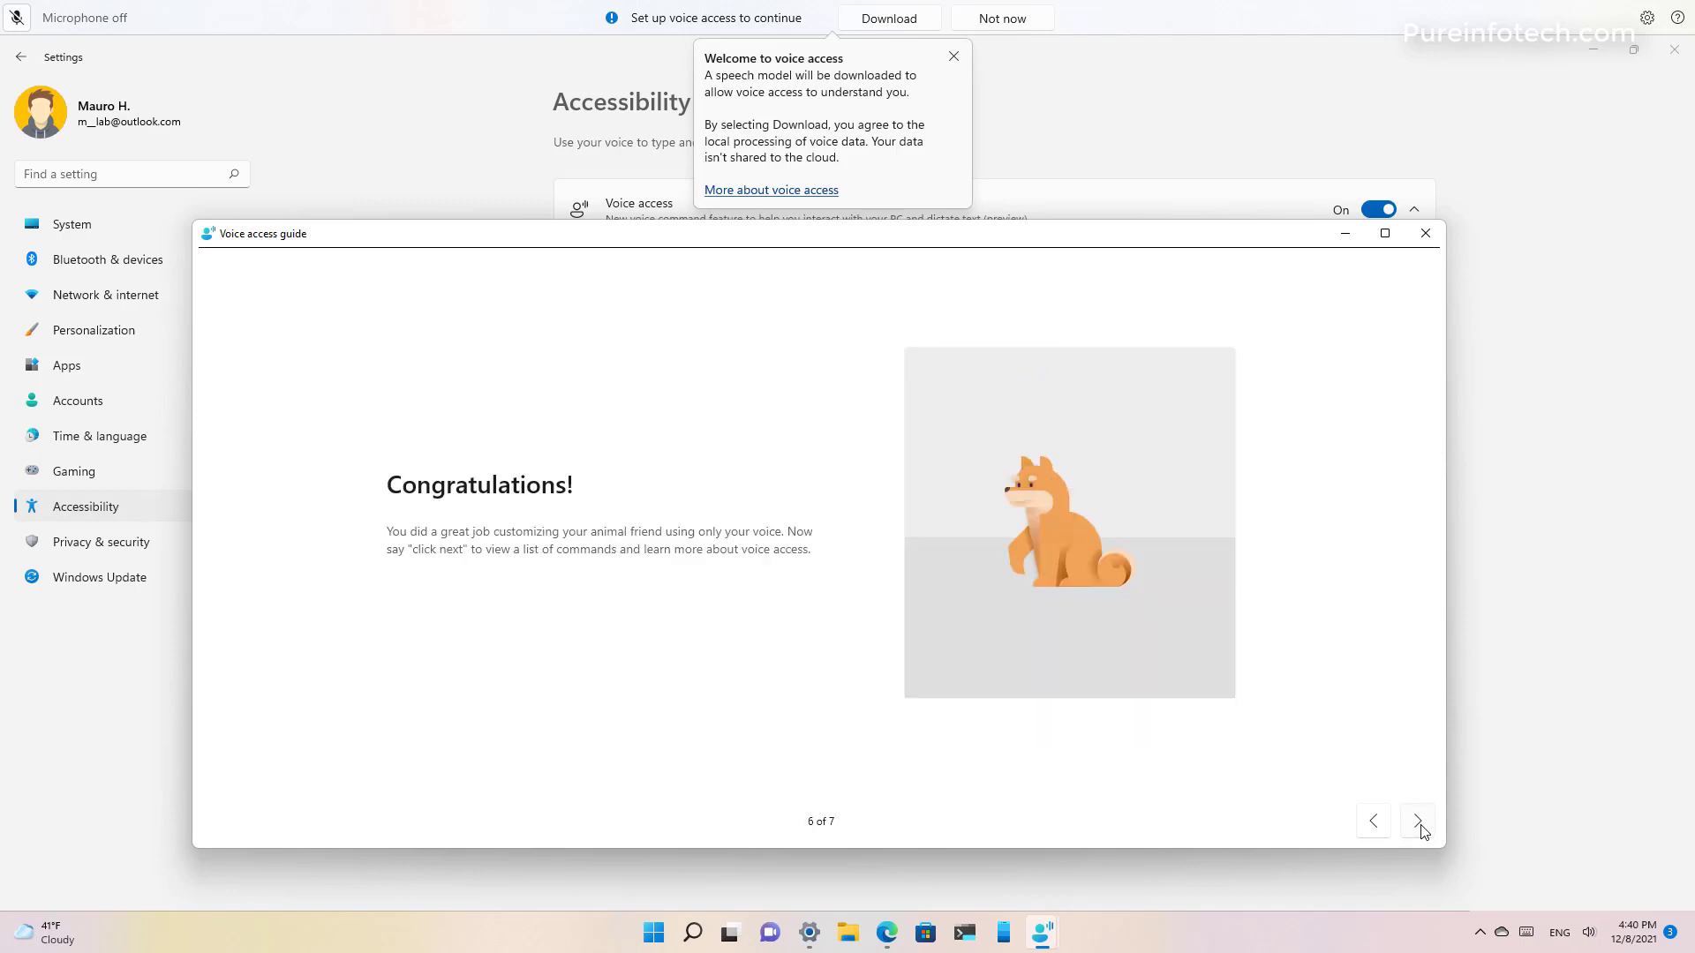
click(1417, 823)
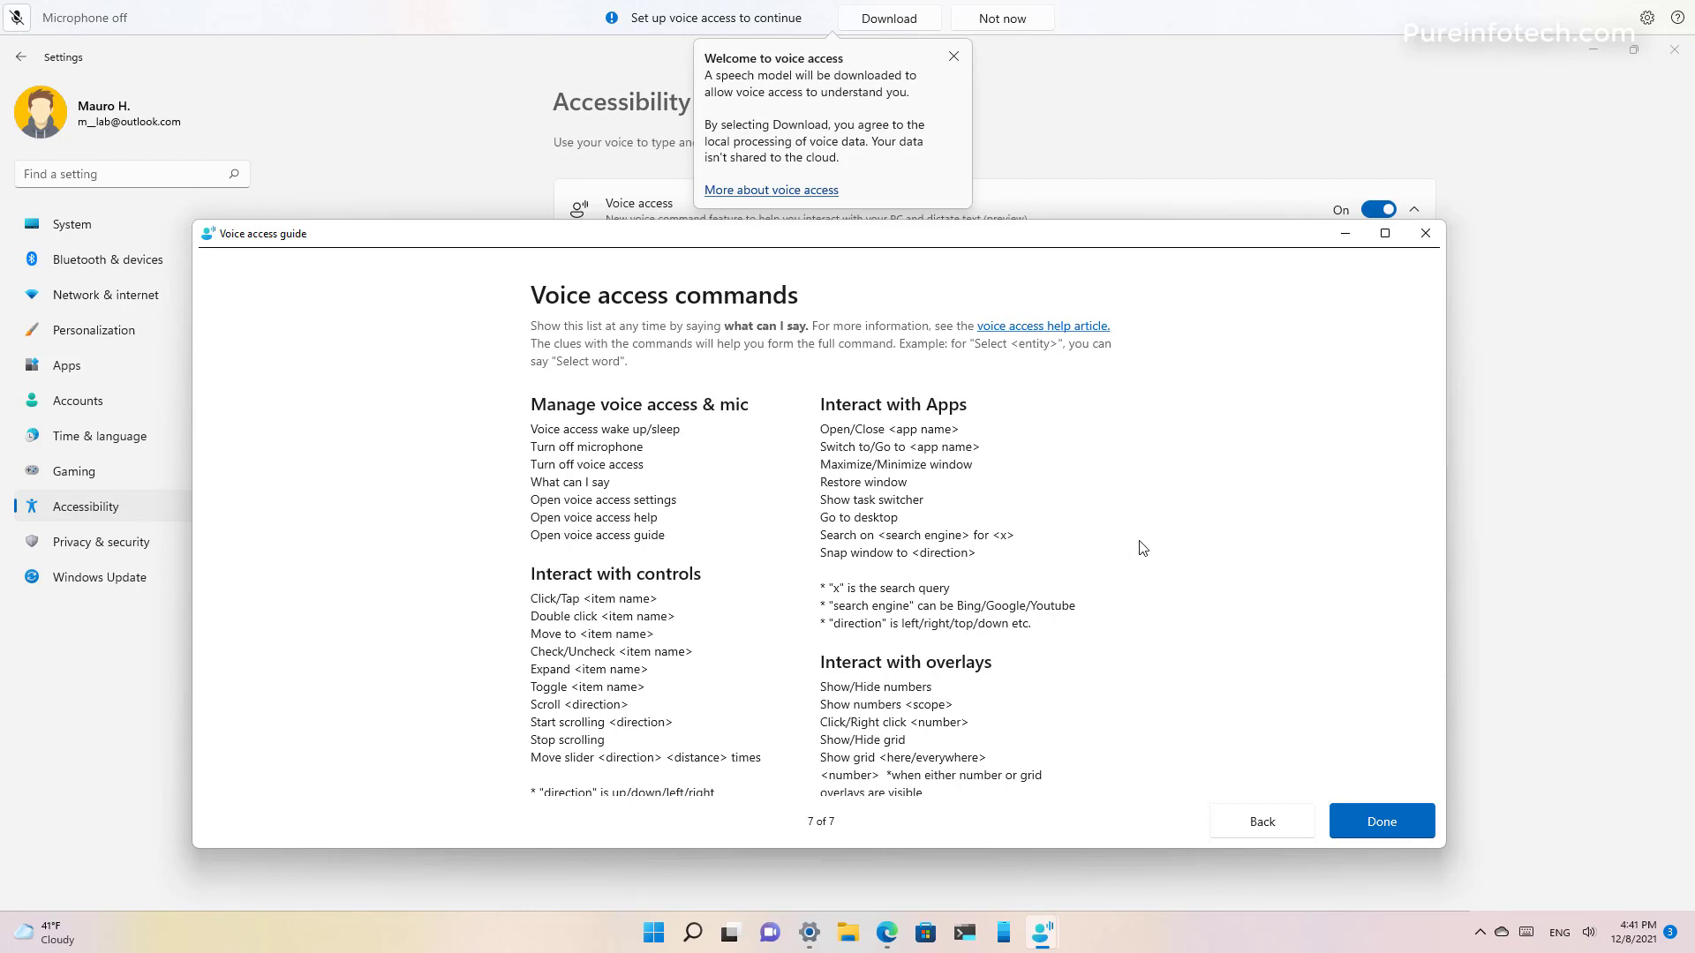
Scroll through the voice access commands list and close the guide with Done
scroll(1142, 548, down, 6)
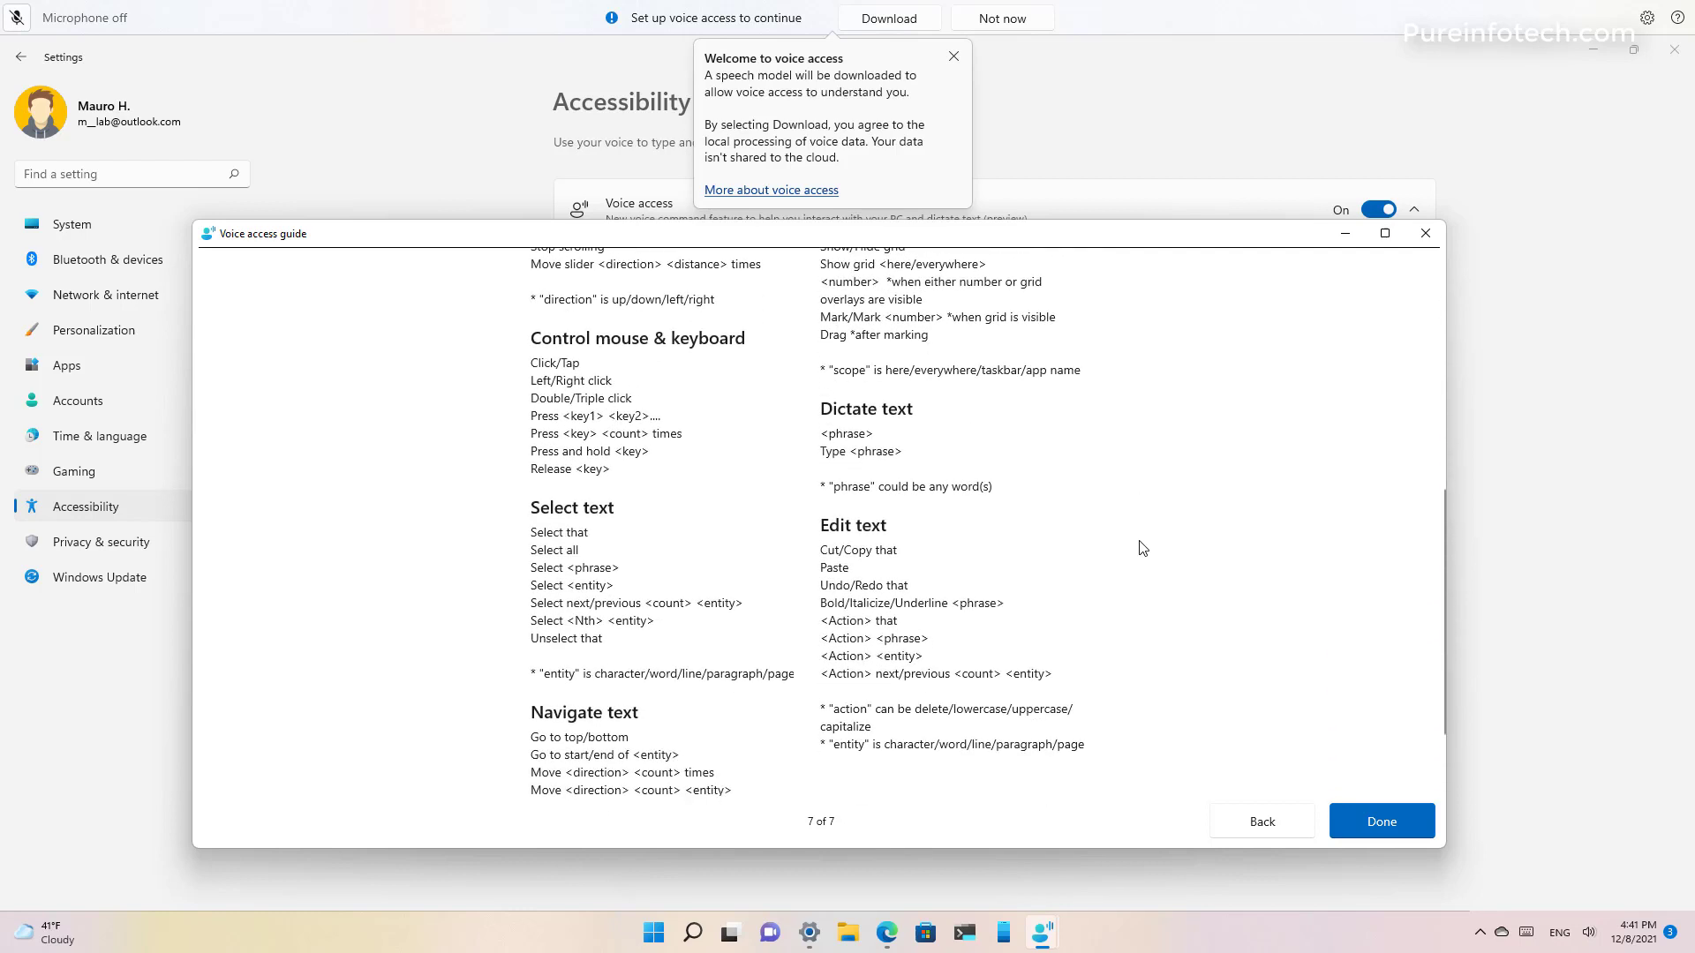
scroll(1141, 547, down, 1)
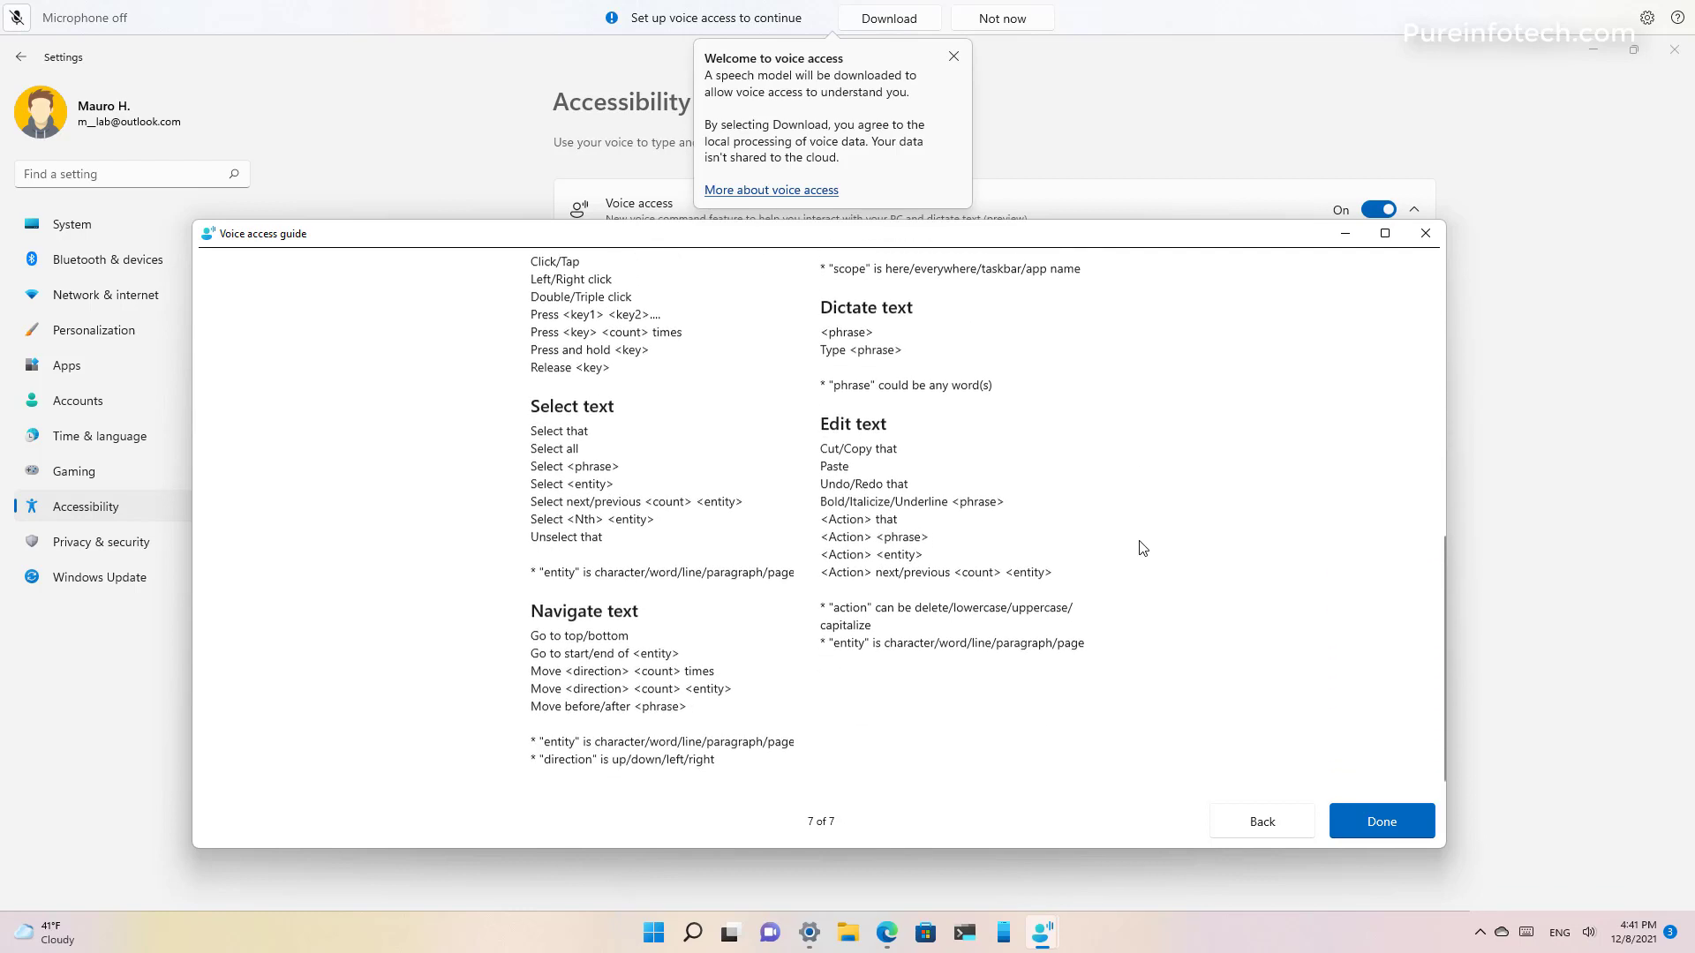
click(1375, 818)
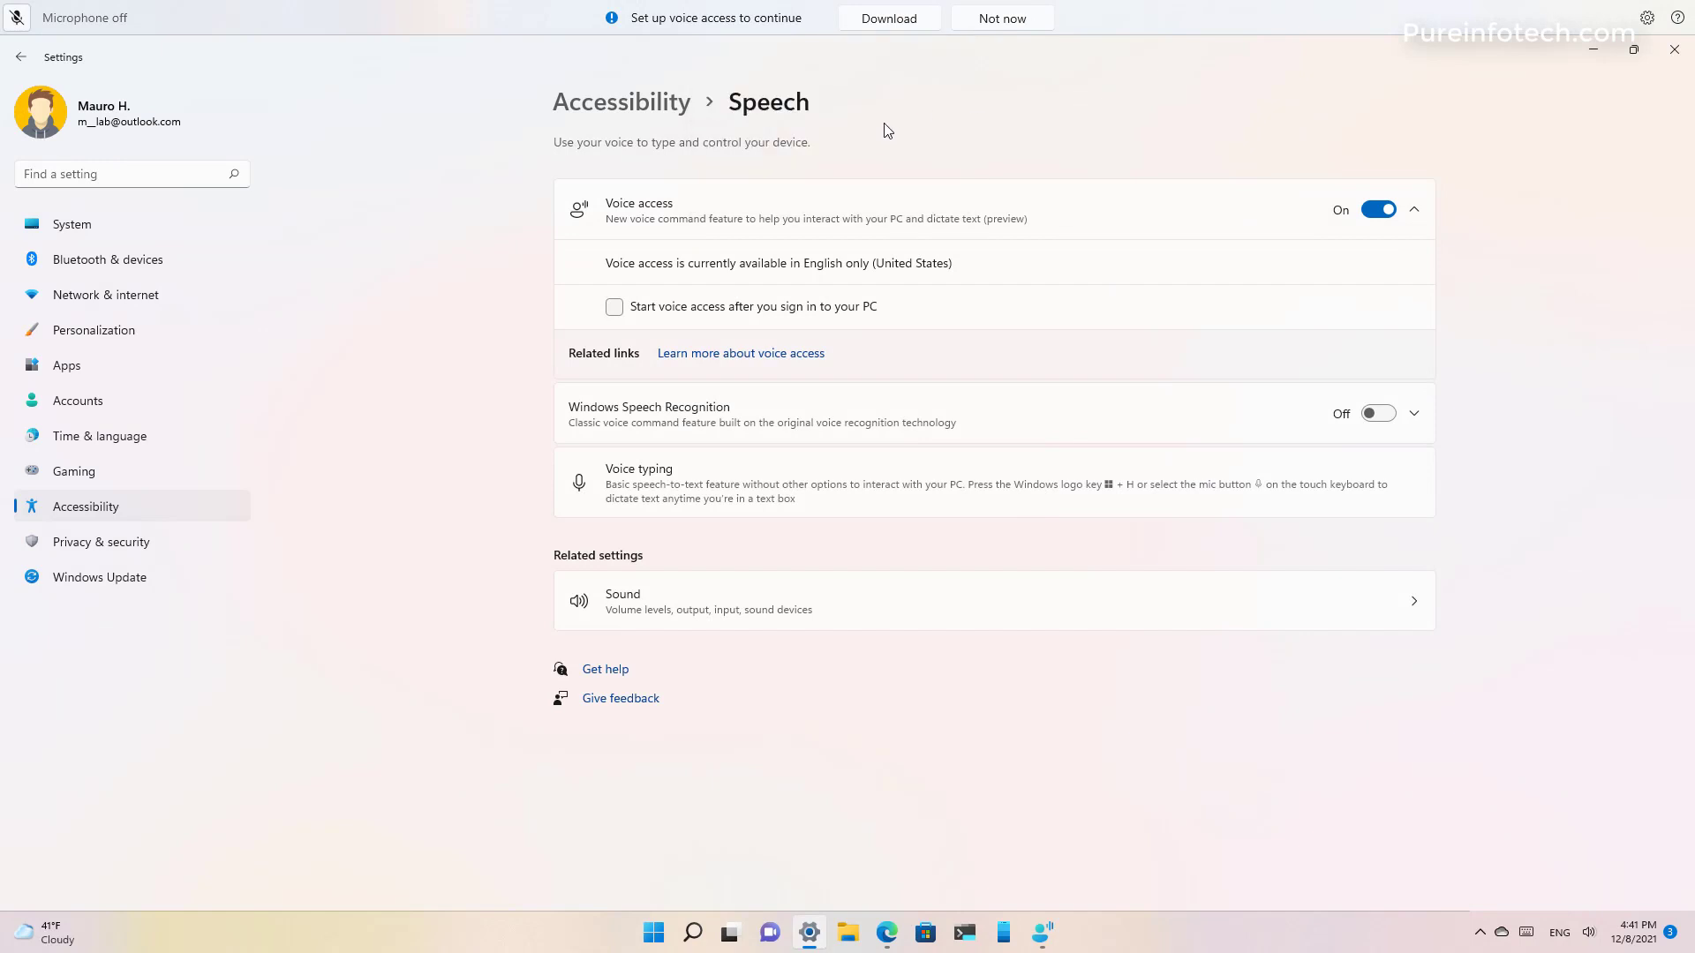
Turn on 'Start voice access after you sign in to your PC' and request the speech model download
click(614, 307)
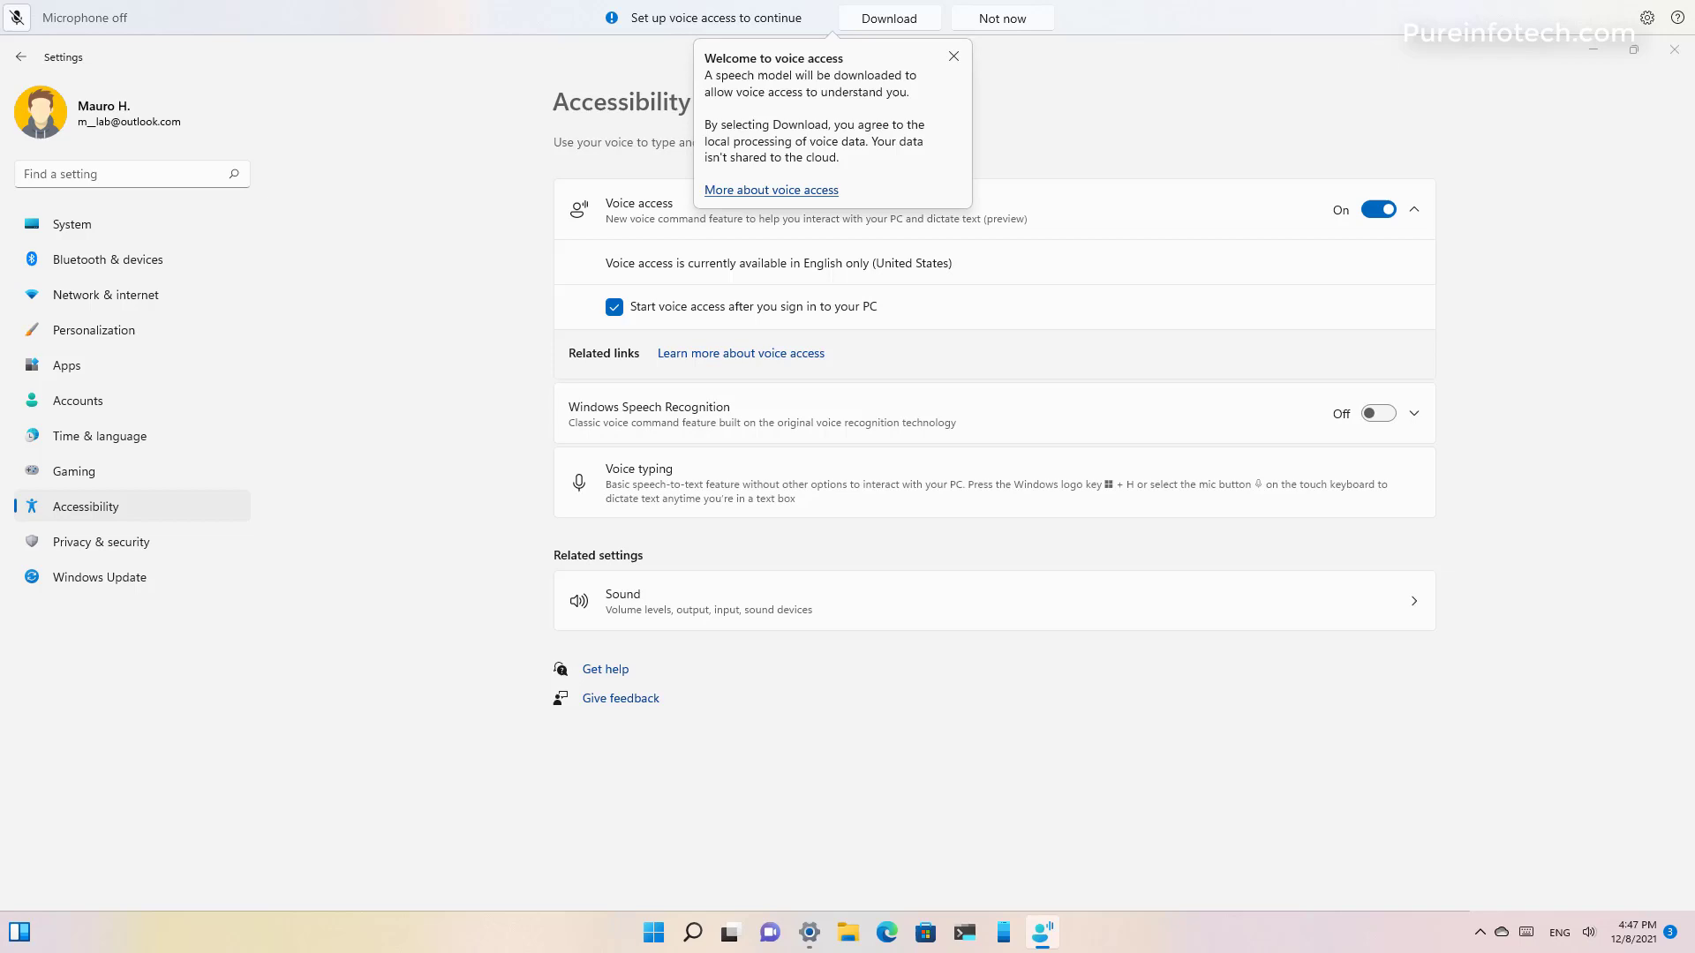
click(916, 24)
Try turning on the voice access microphone, then return to the Settings window
click(18, 20)
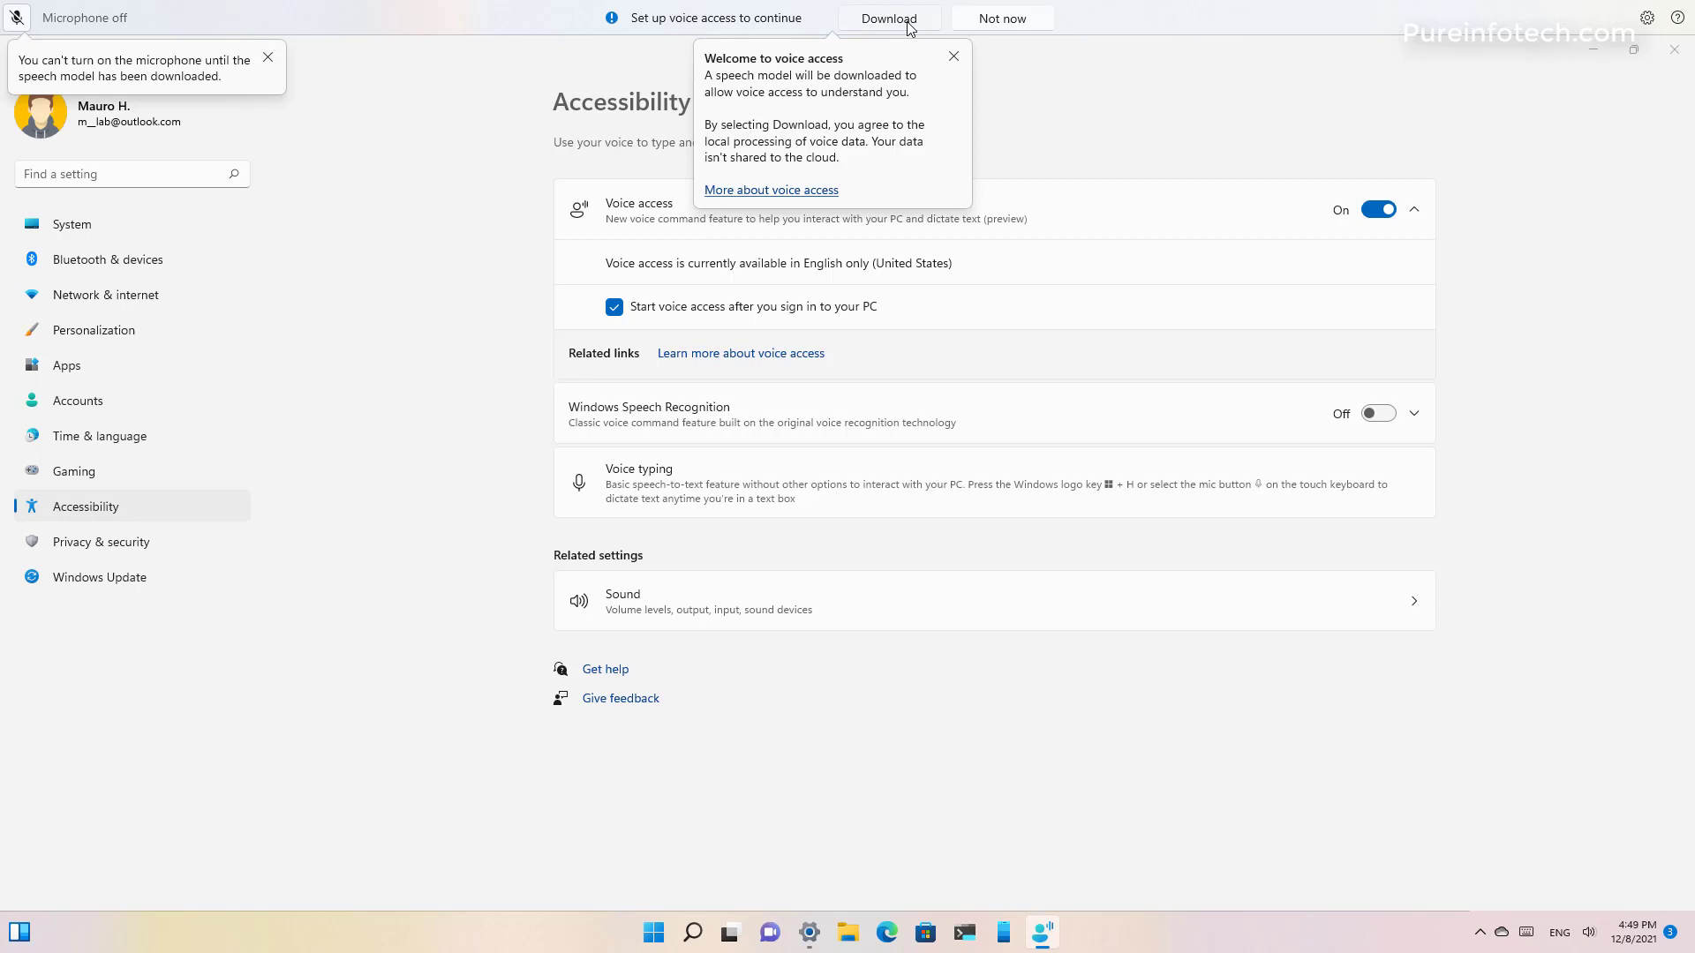
click(1578, 353)
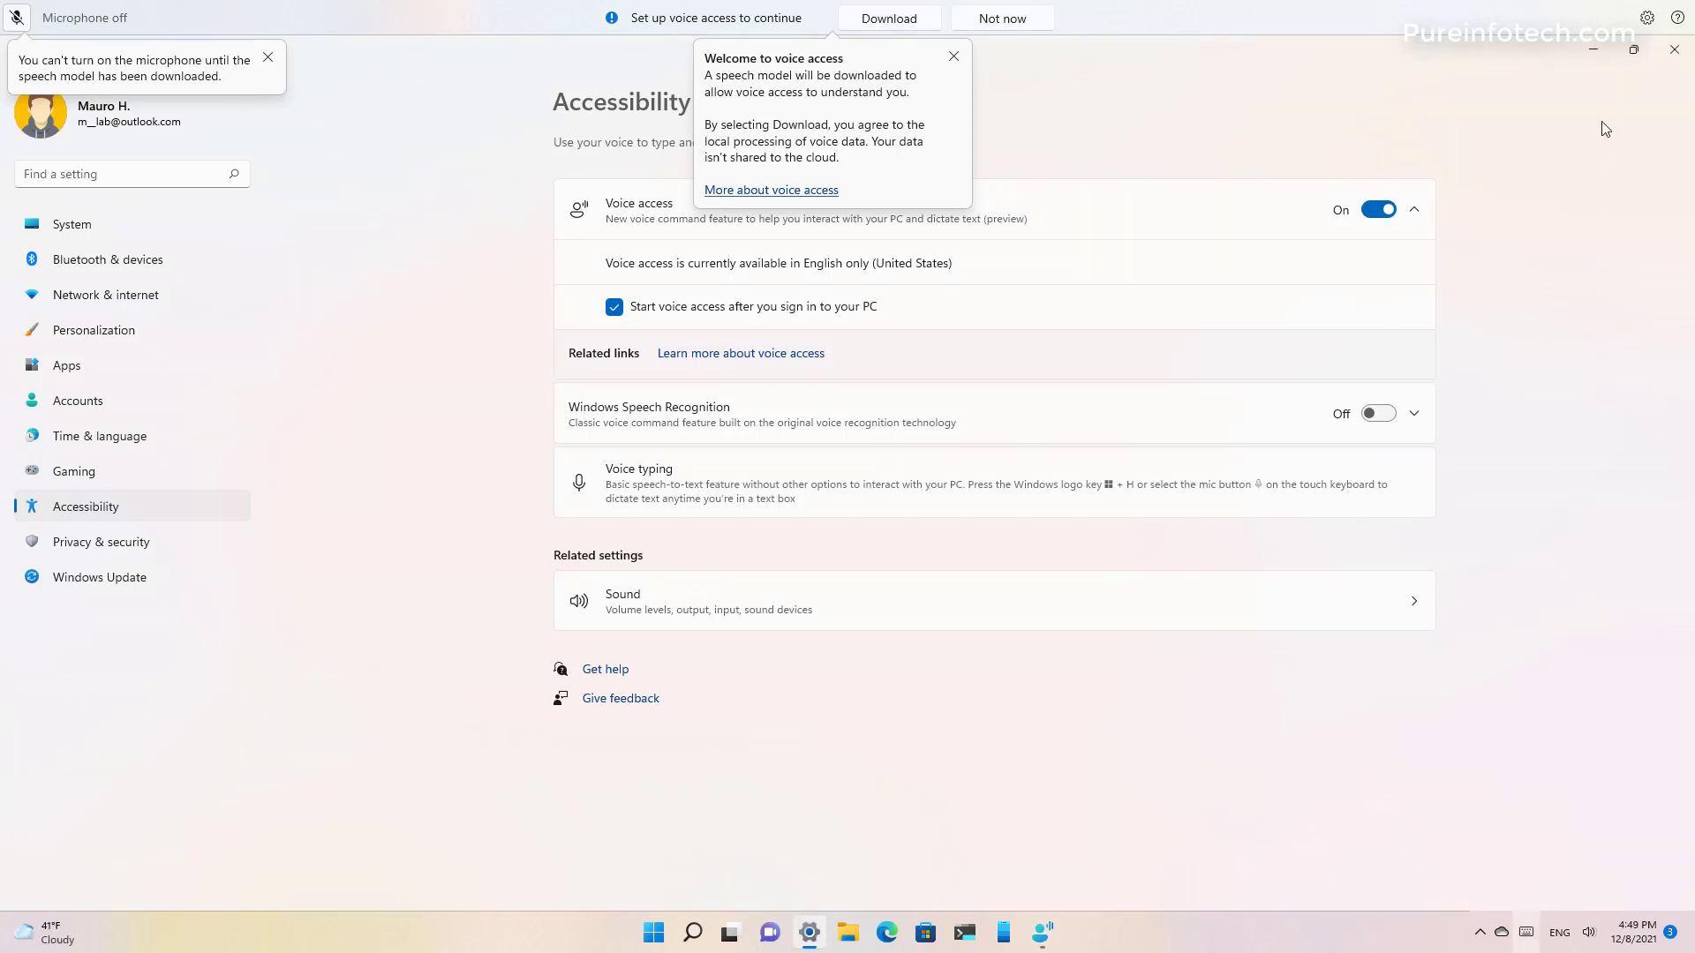
Review the default microphone options in the voice access menu, then turn voice access off
click(1647, 19)
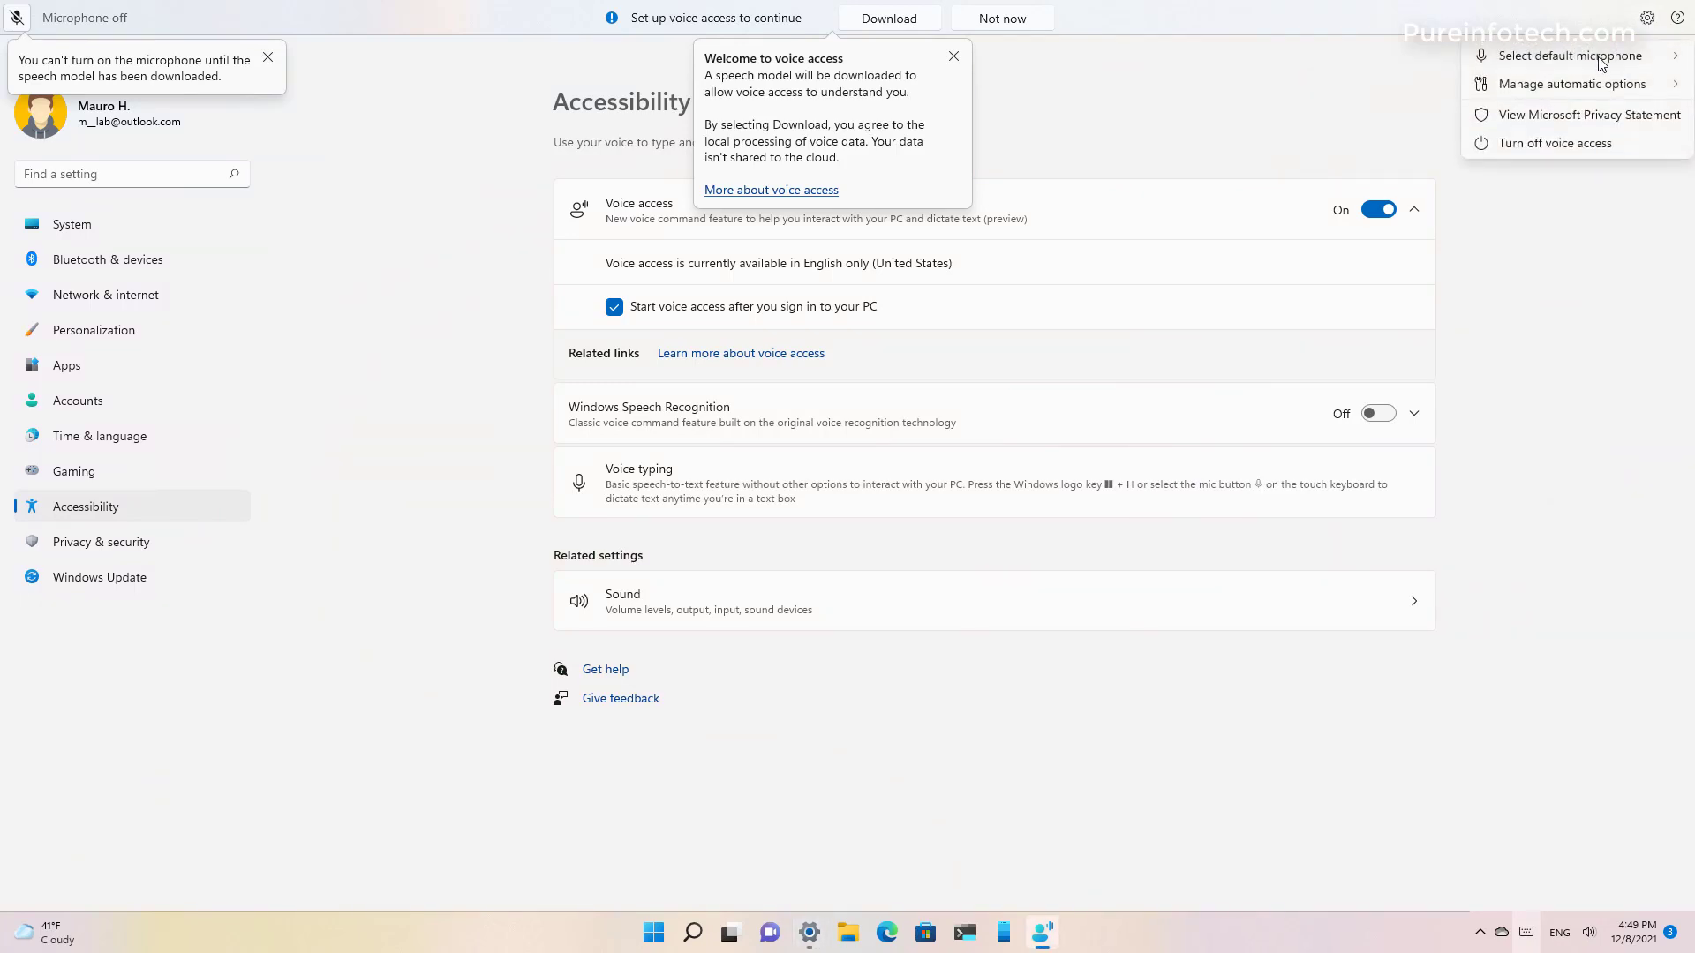
mouse_move(1594, 67)
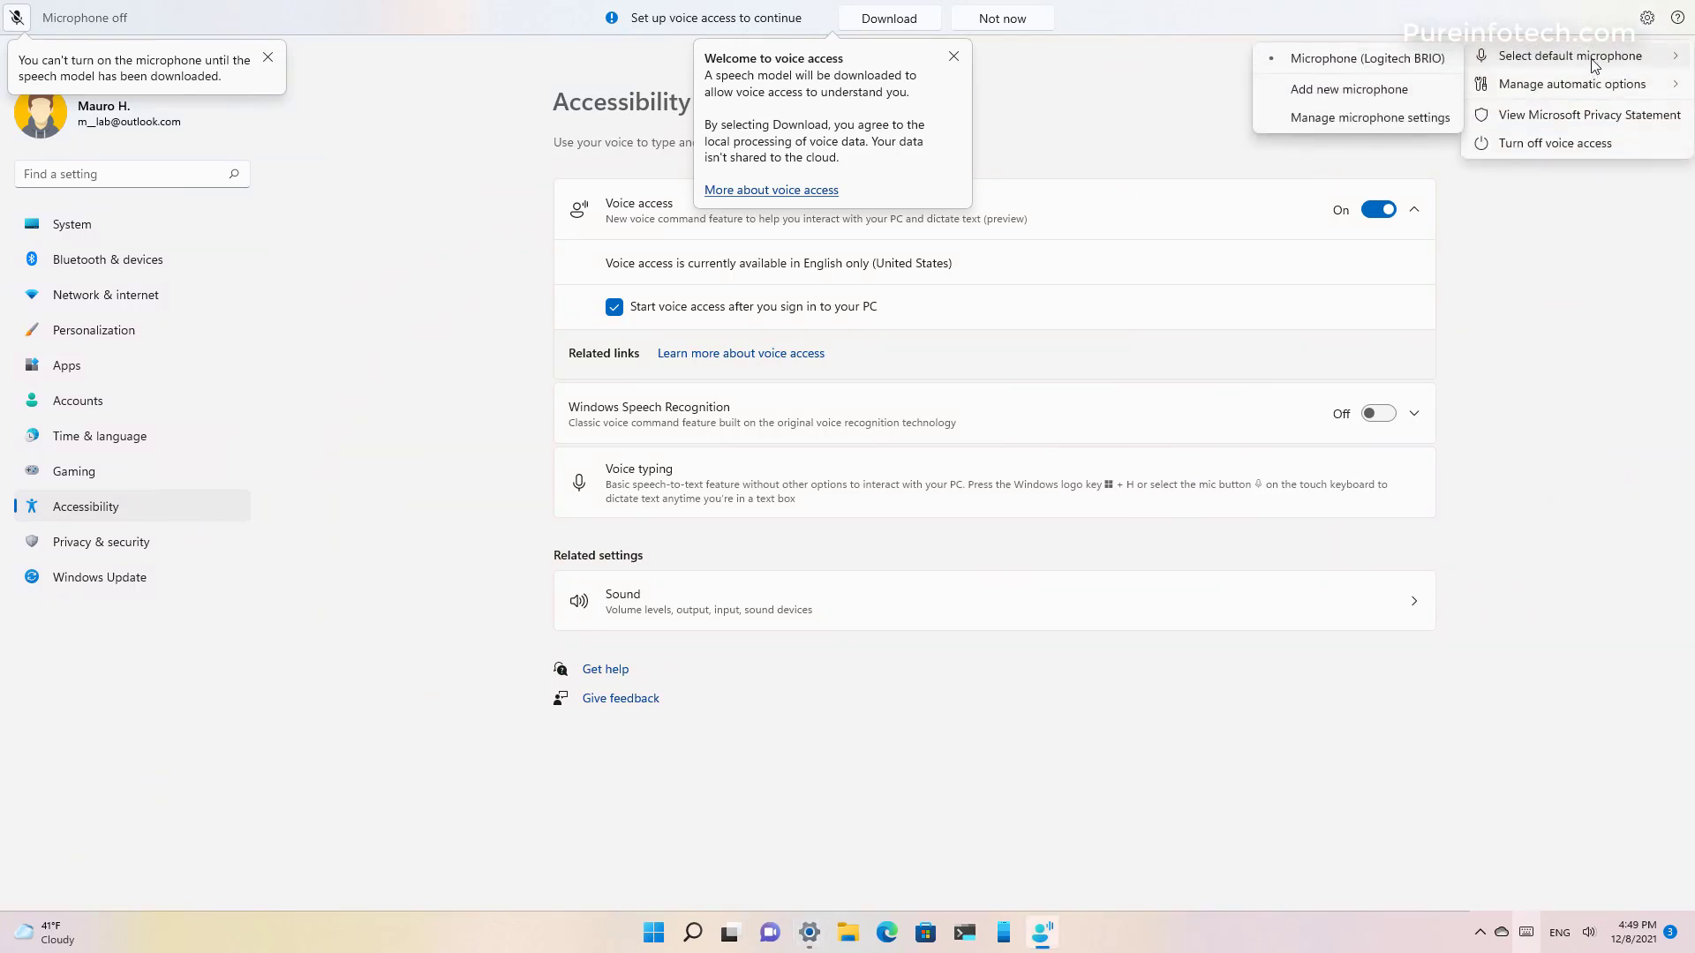
mouse_move(1589, 93)
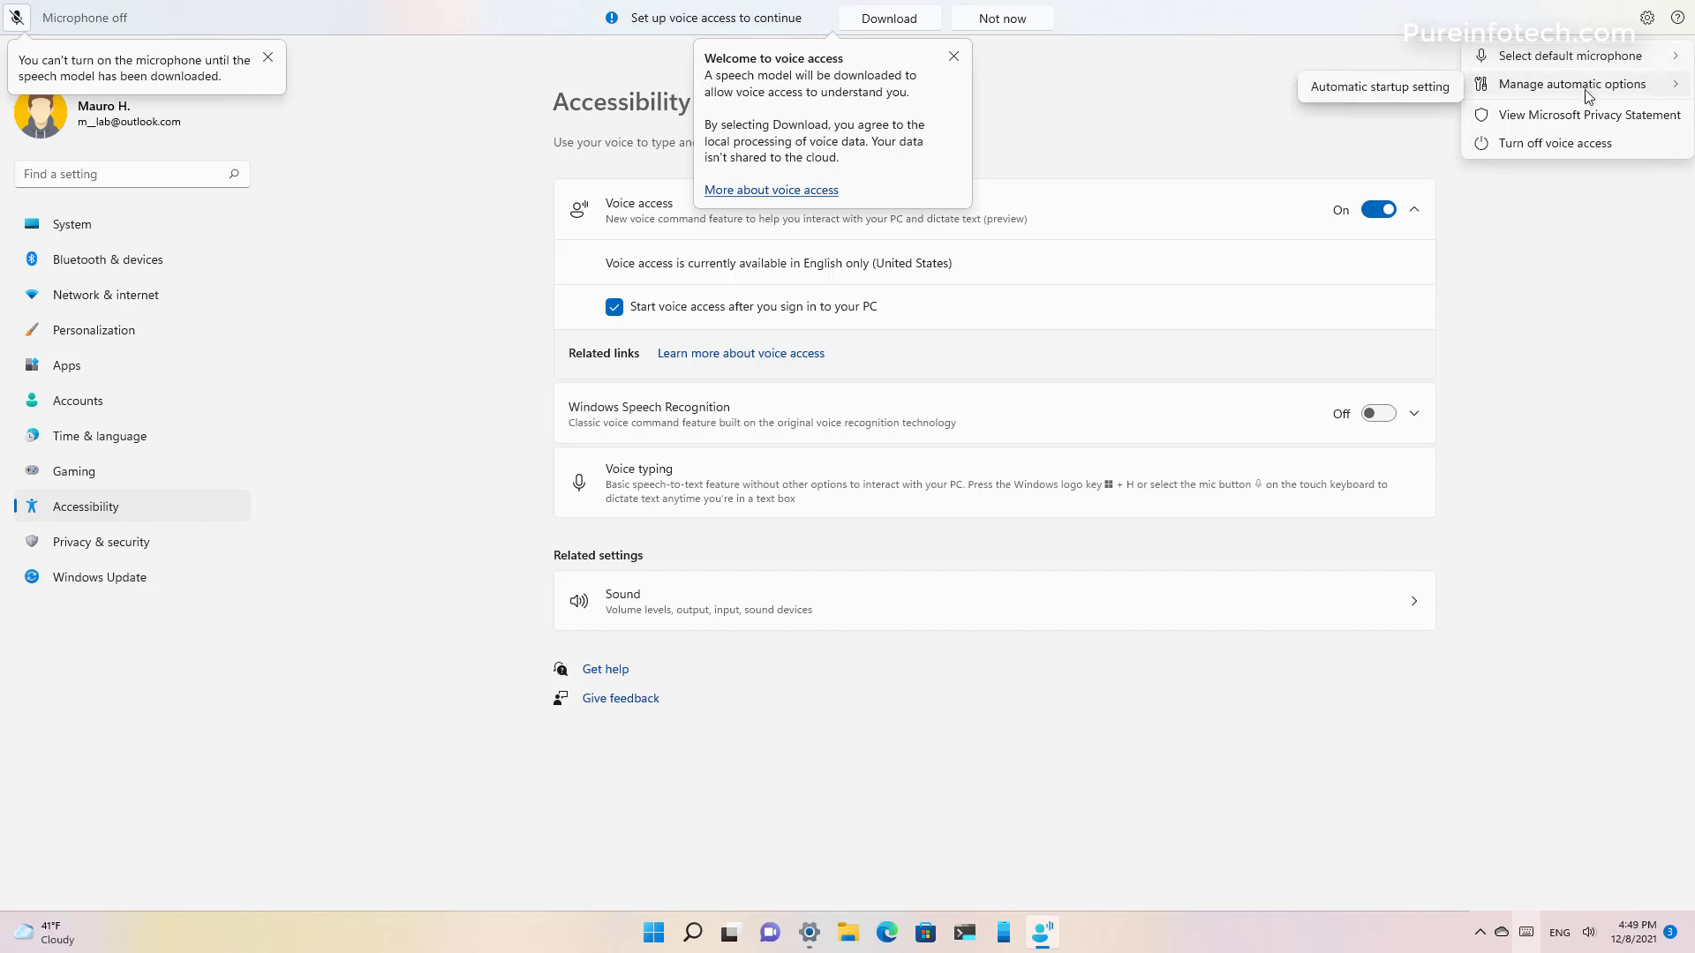
click(1548, 143)
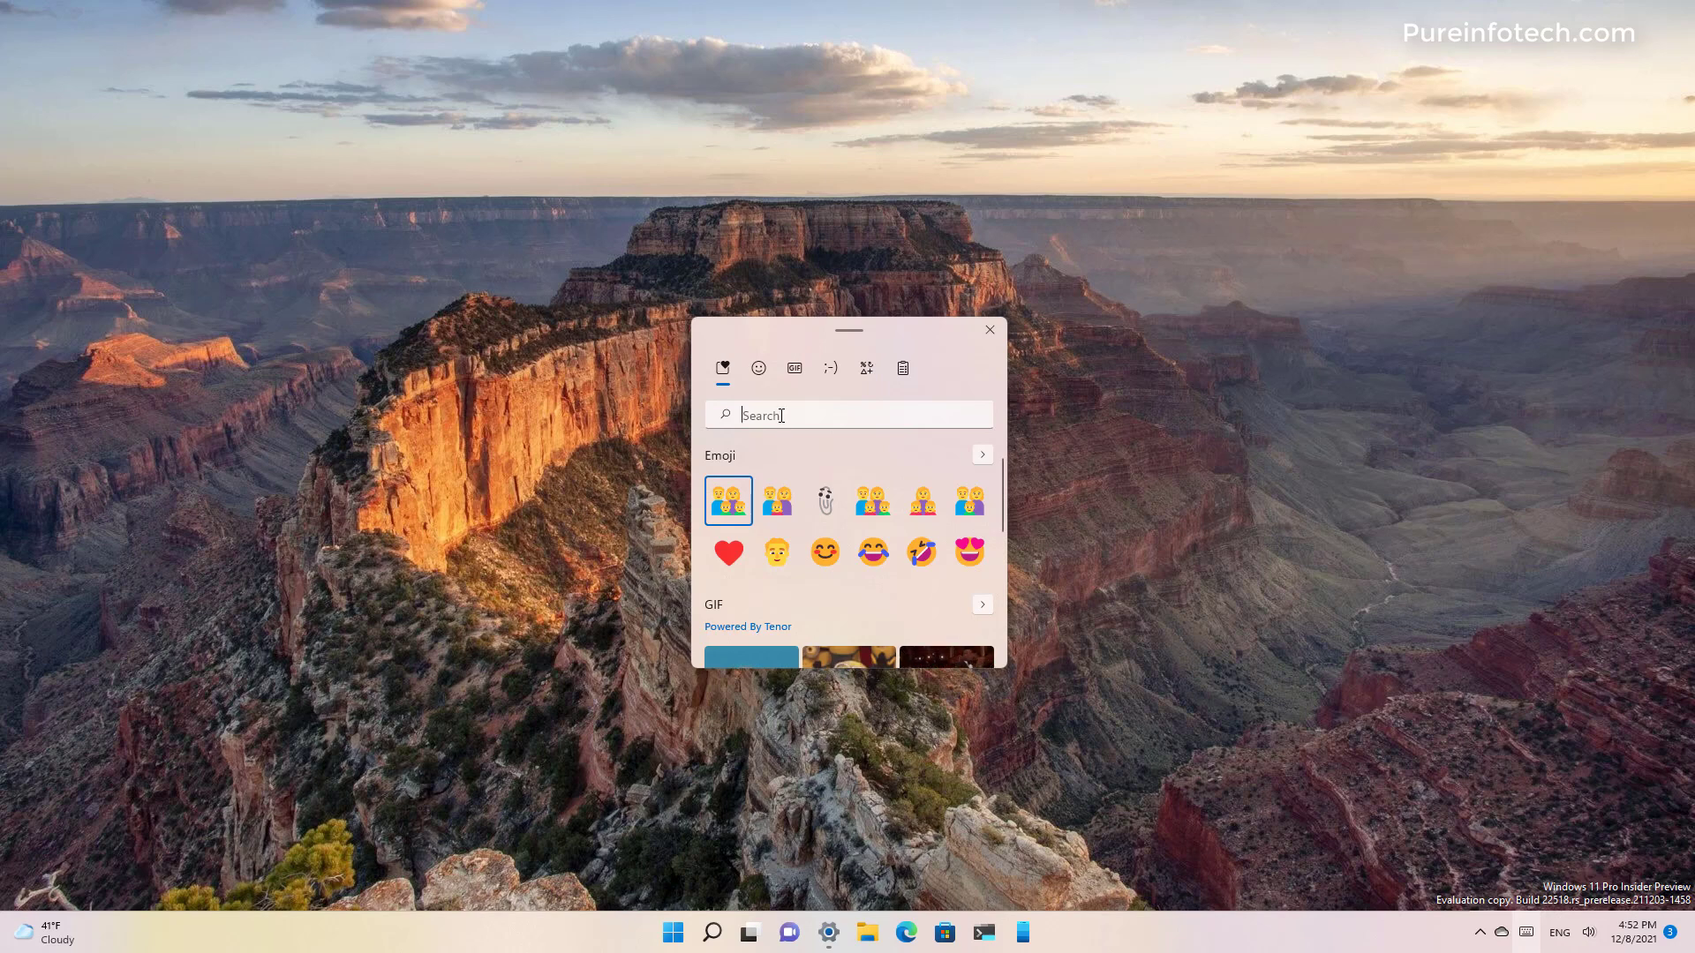
Search the emoji panel for 'famil' and select the family emoji to reveal its variants
text(famil)
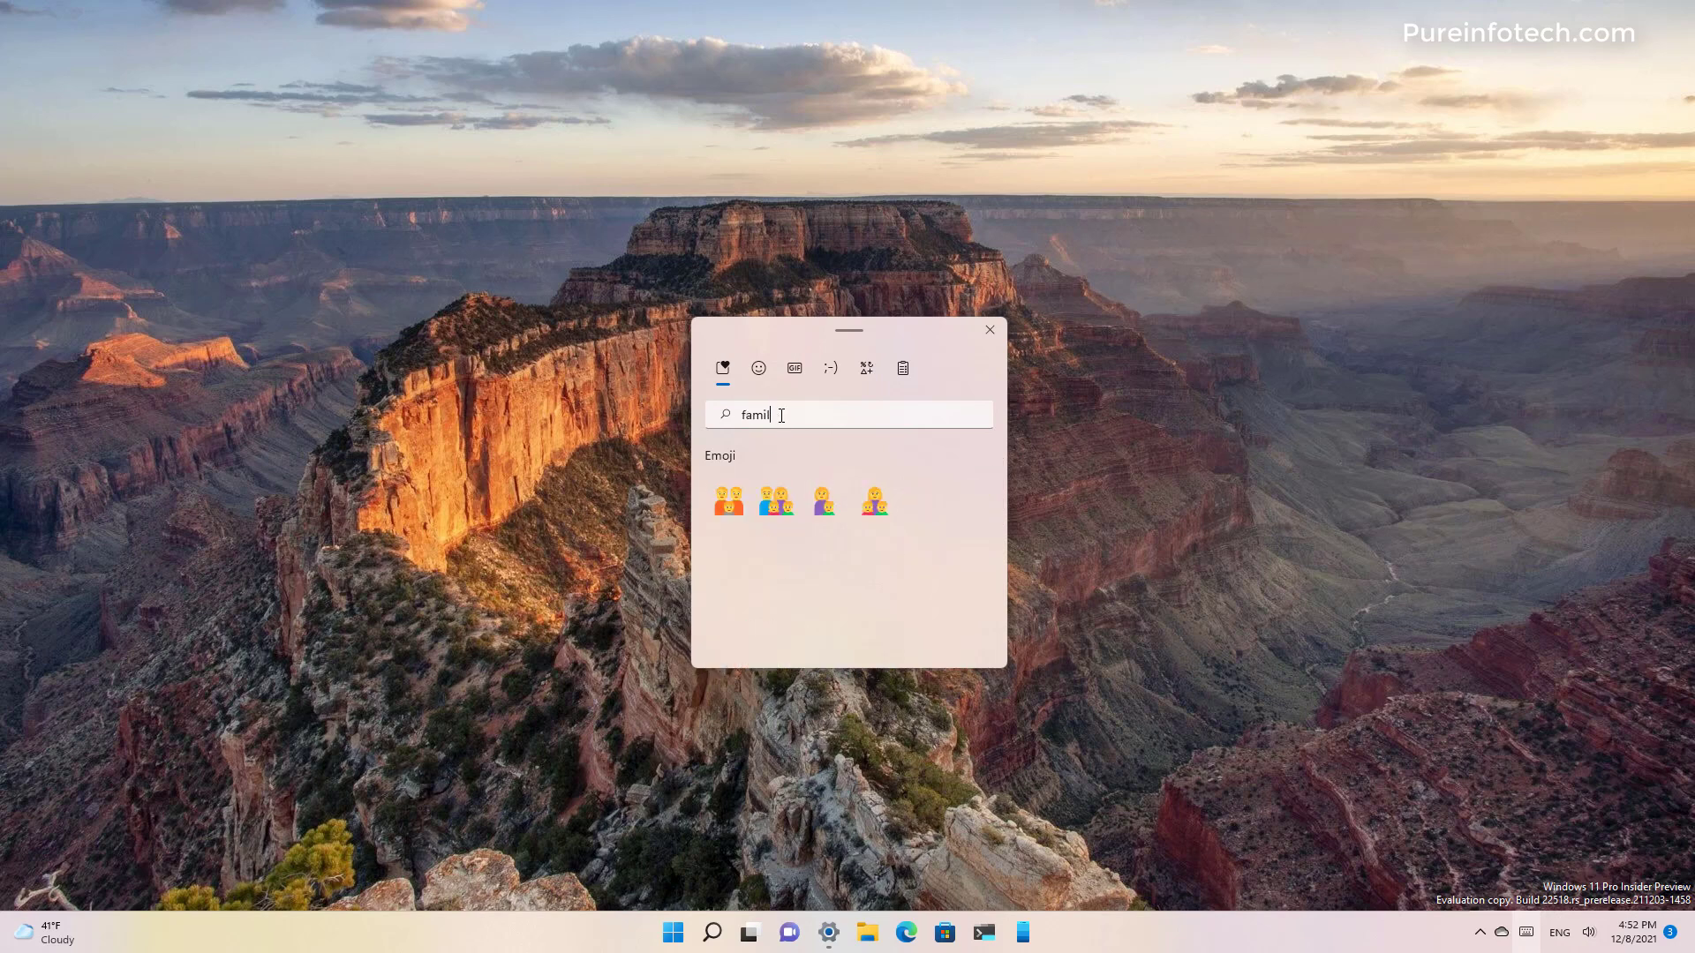
click(732, 510)
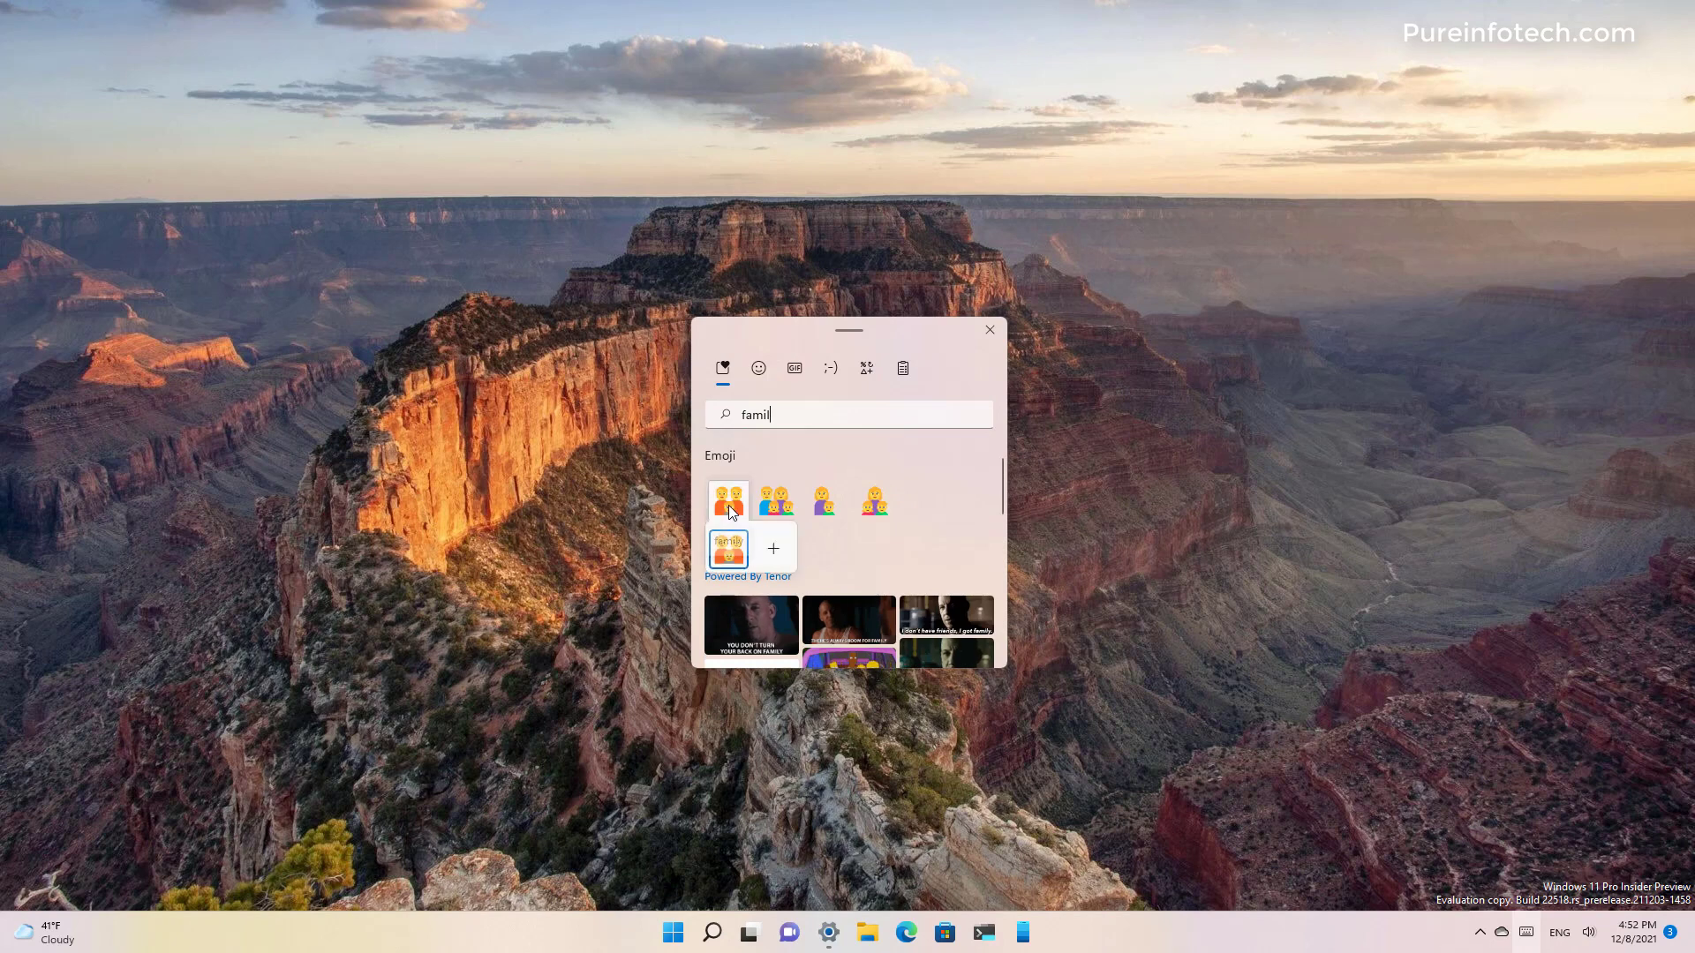
Personalize the family emoji, giving the child the middle face variant and a medium skin tone
click(773, 547)
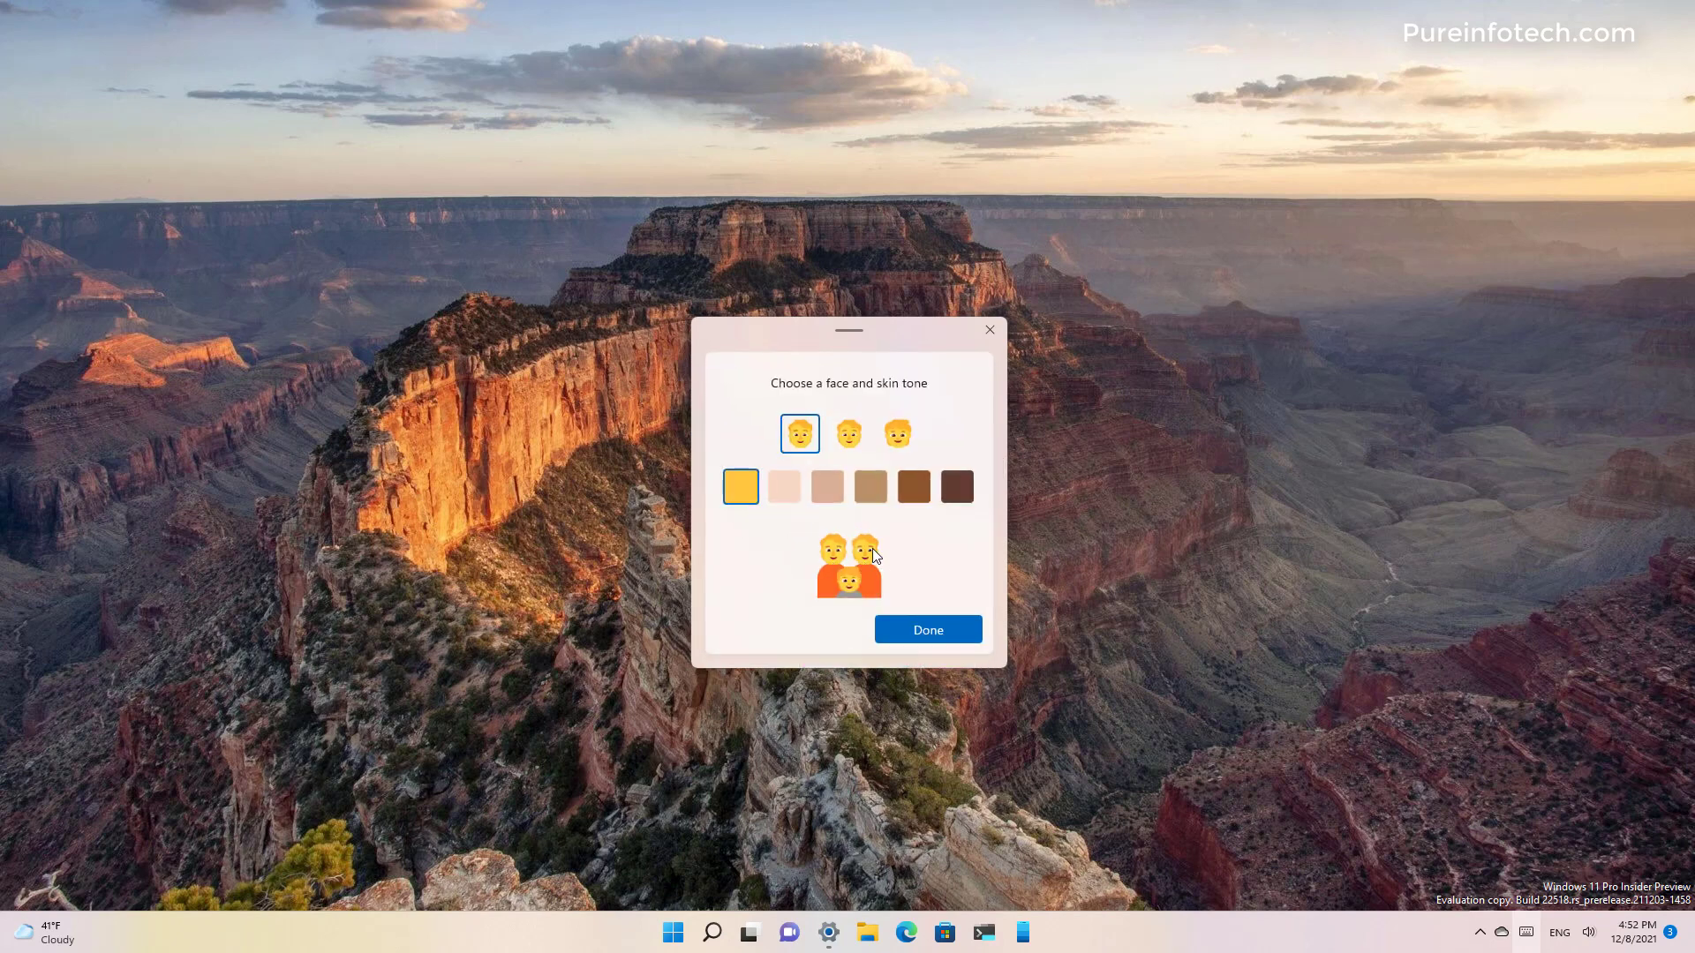
click(912, 435)
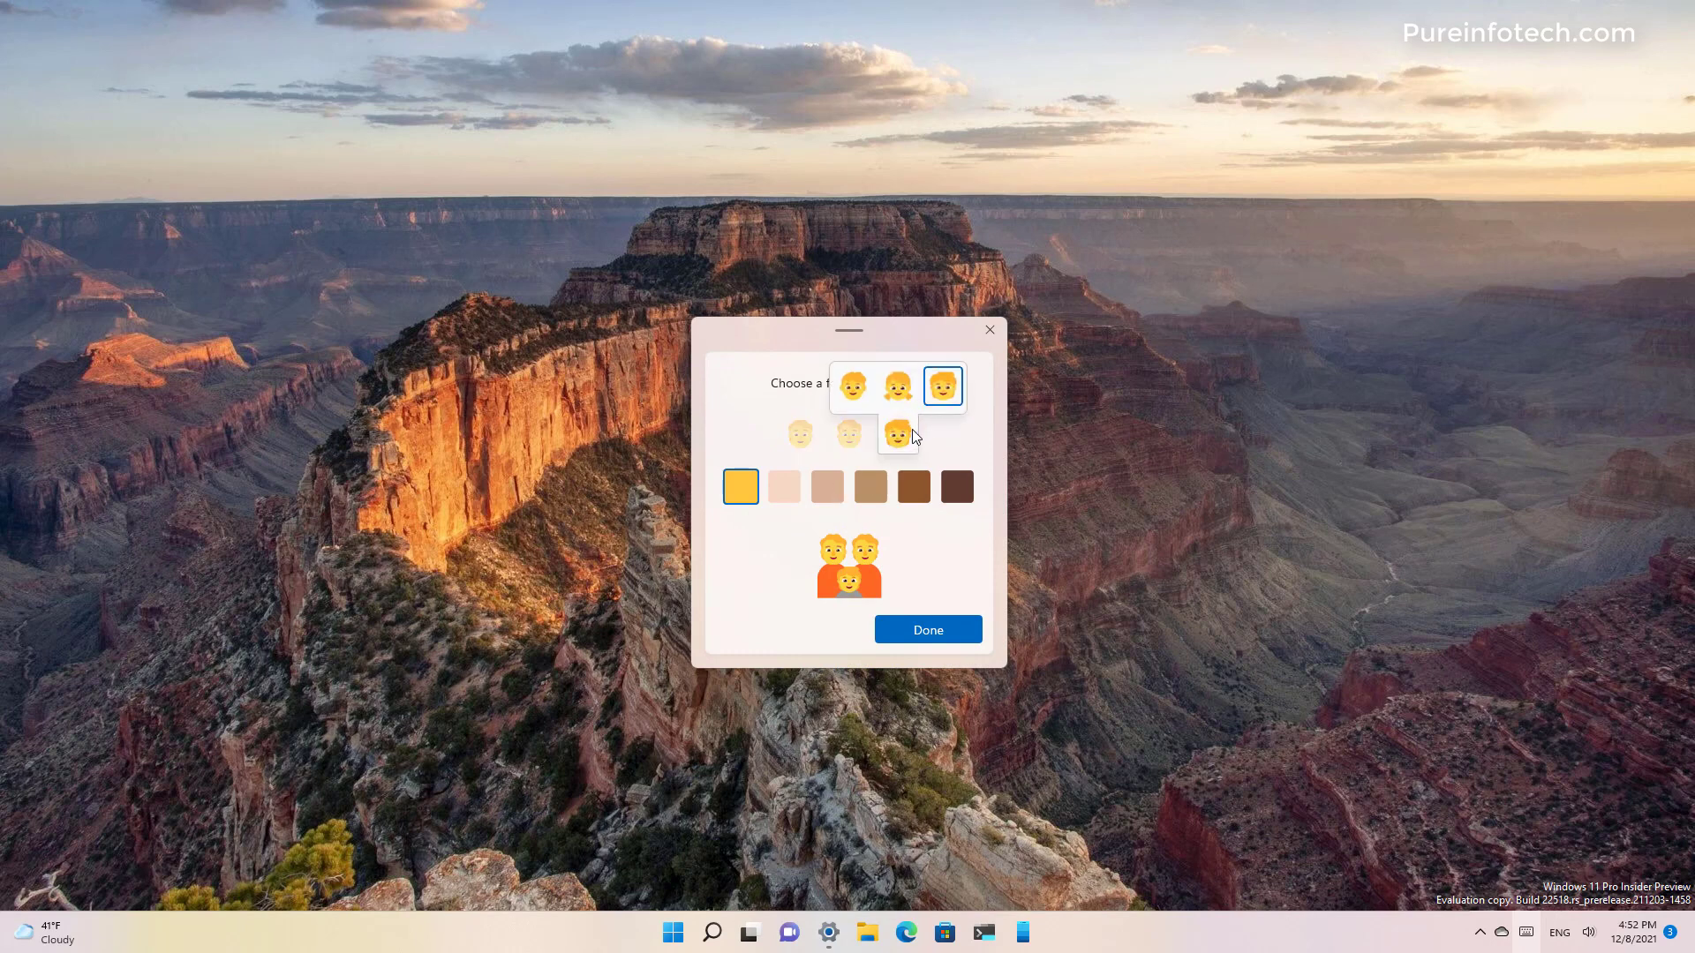
click(898, 401)
click(875, 497)
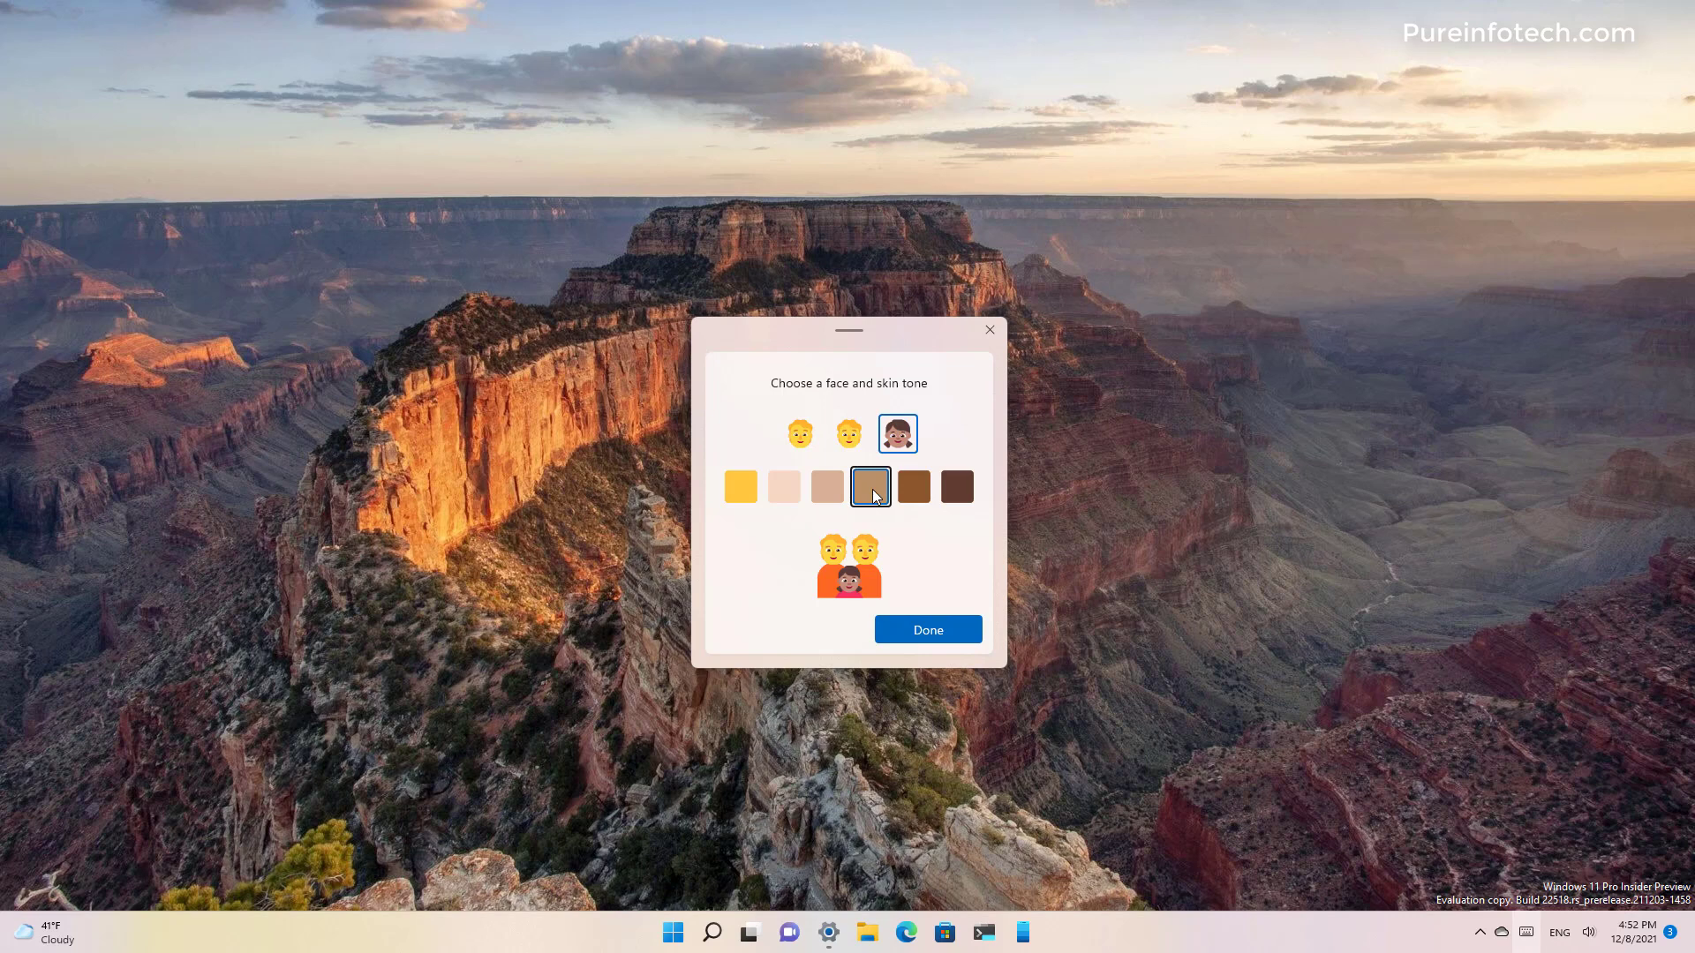
Give the second parent a new face with light skin tone, save, and close the emoji panel
click(850, 436)
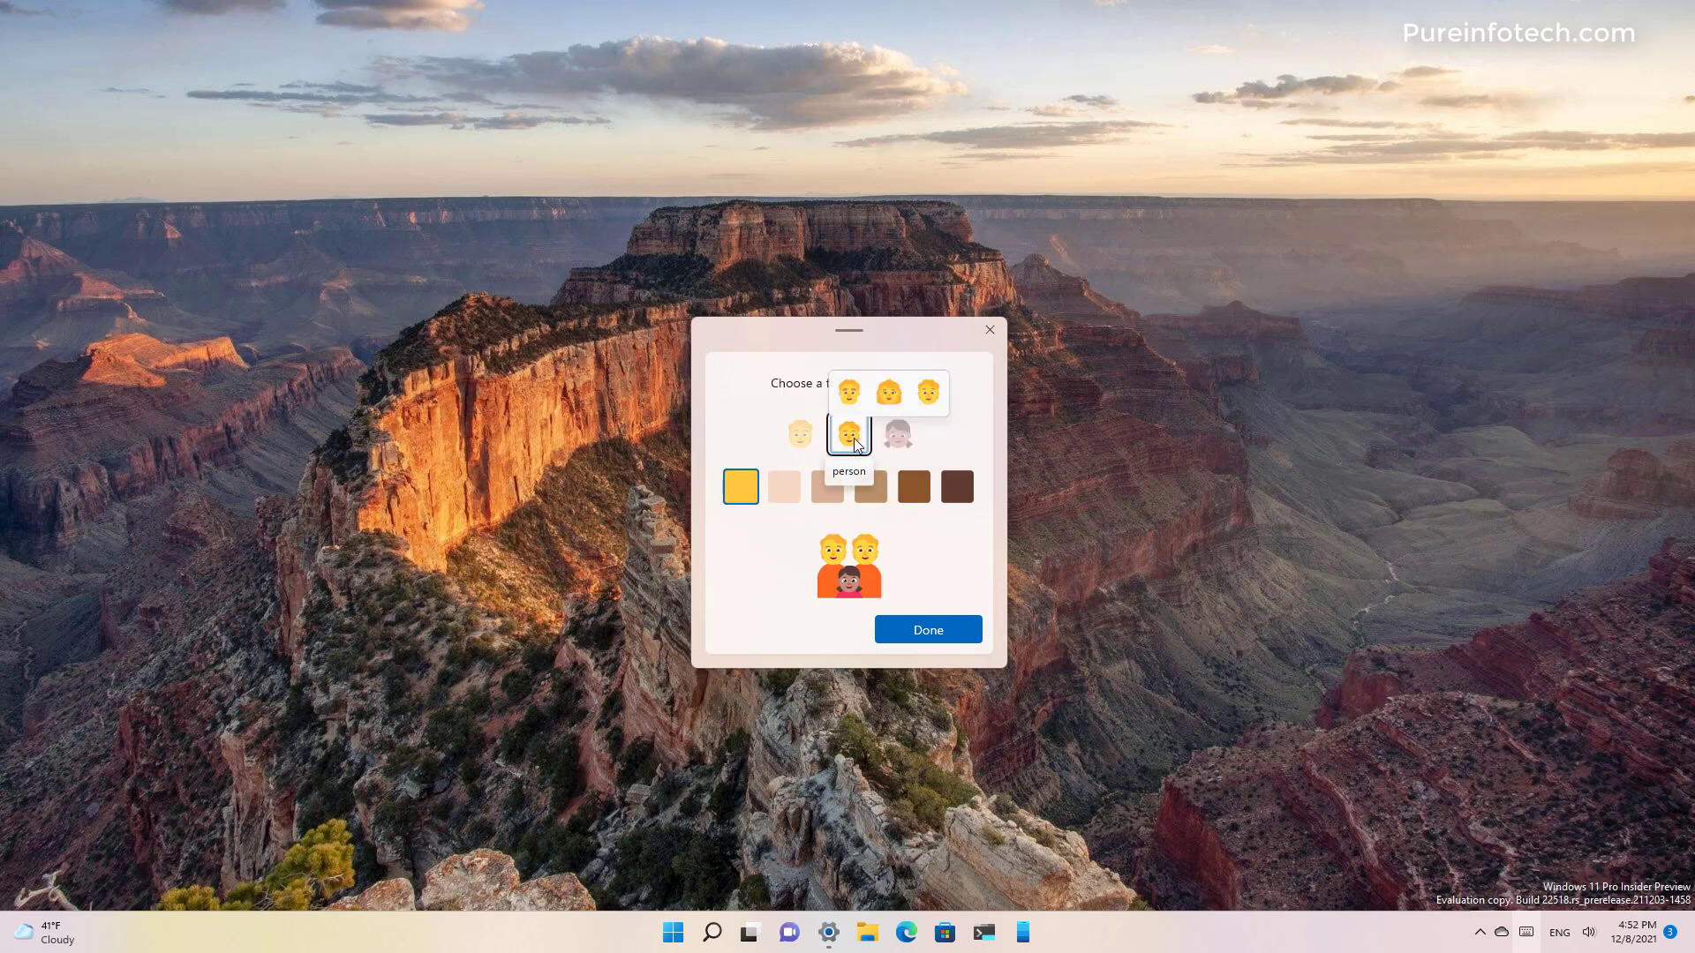
click(889, 392)
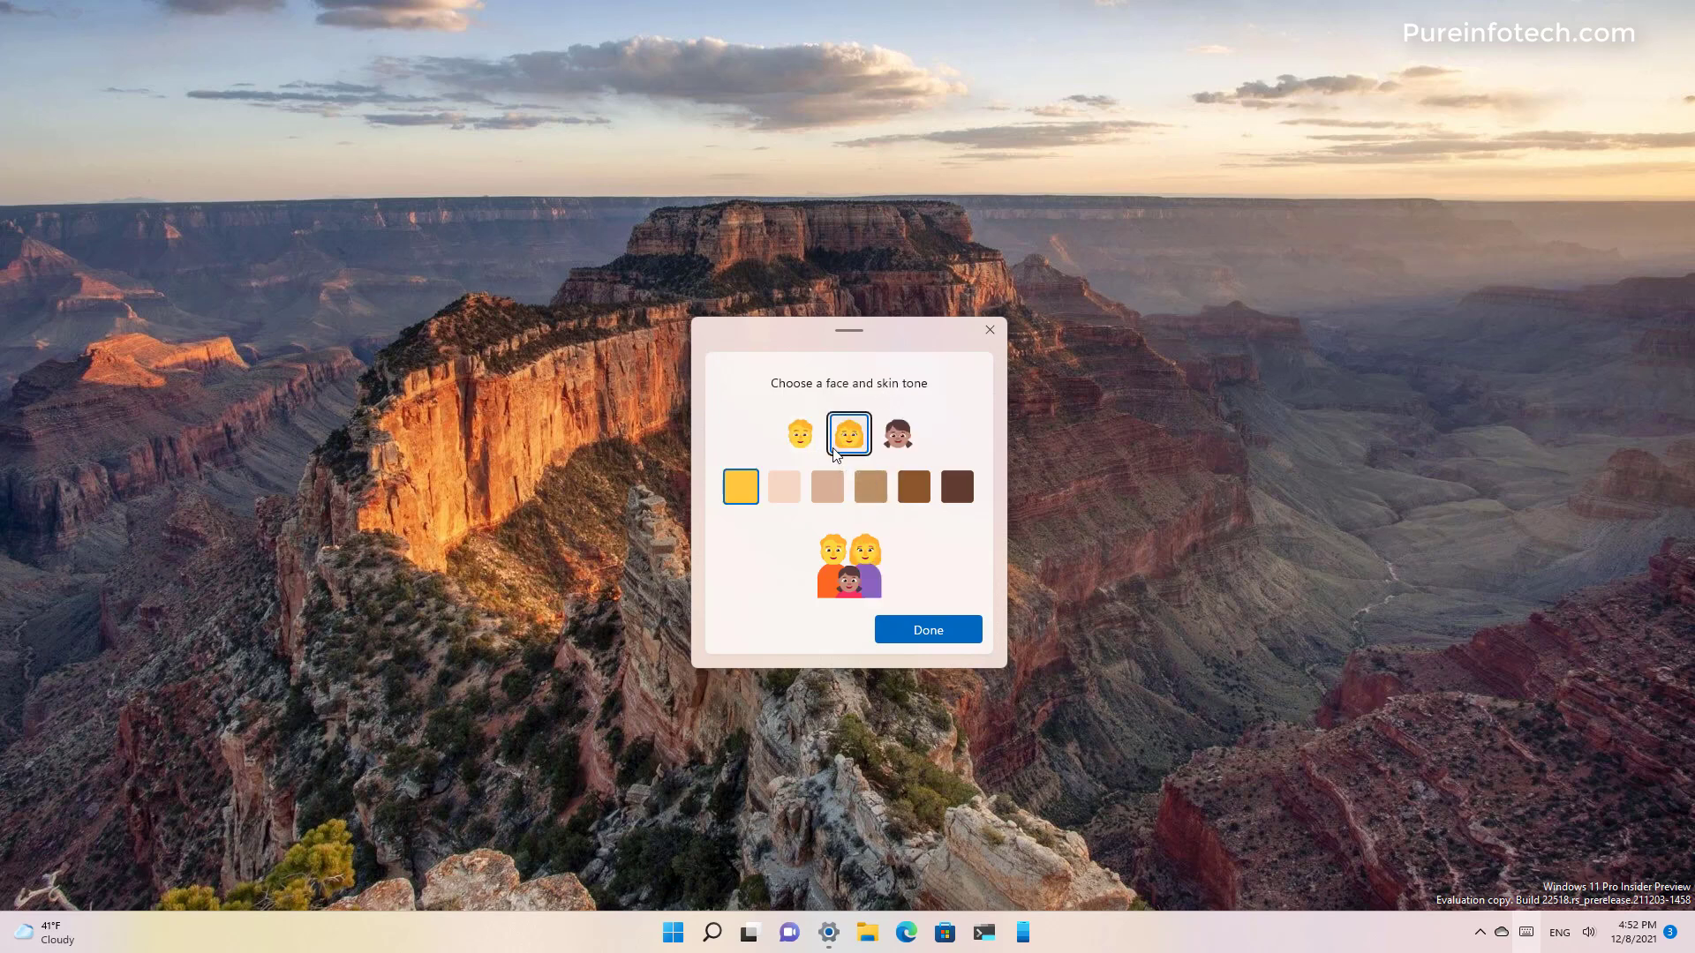
click(787, 490)
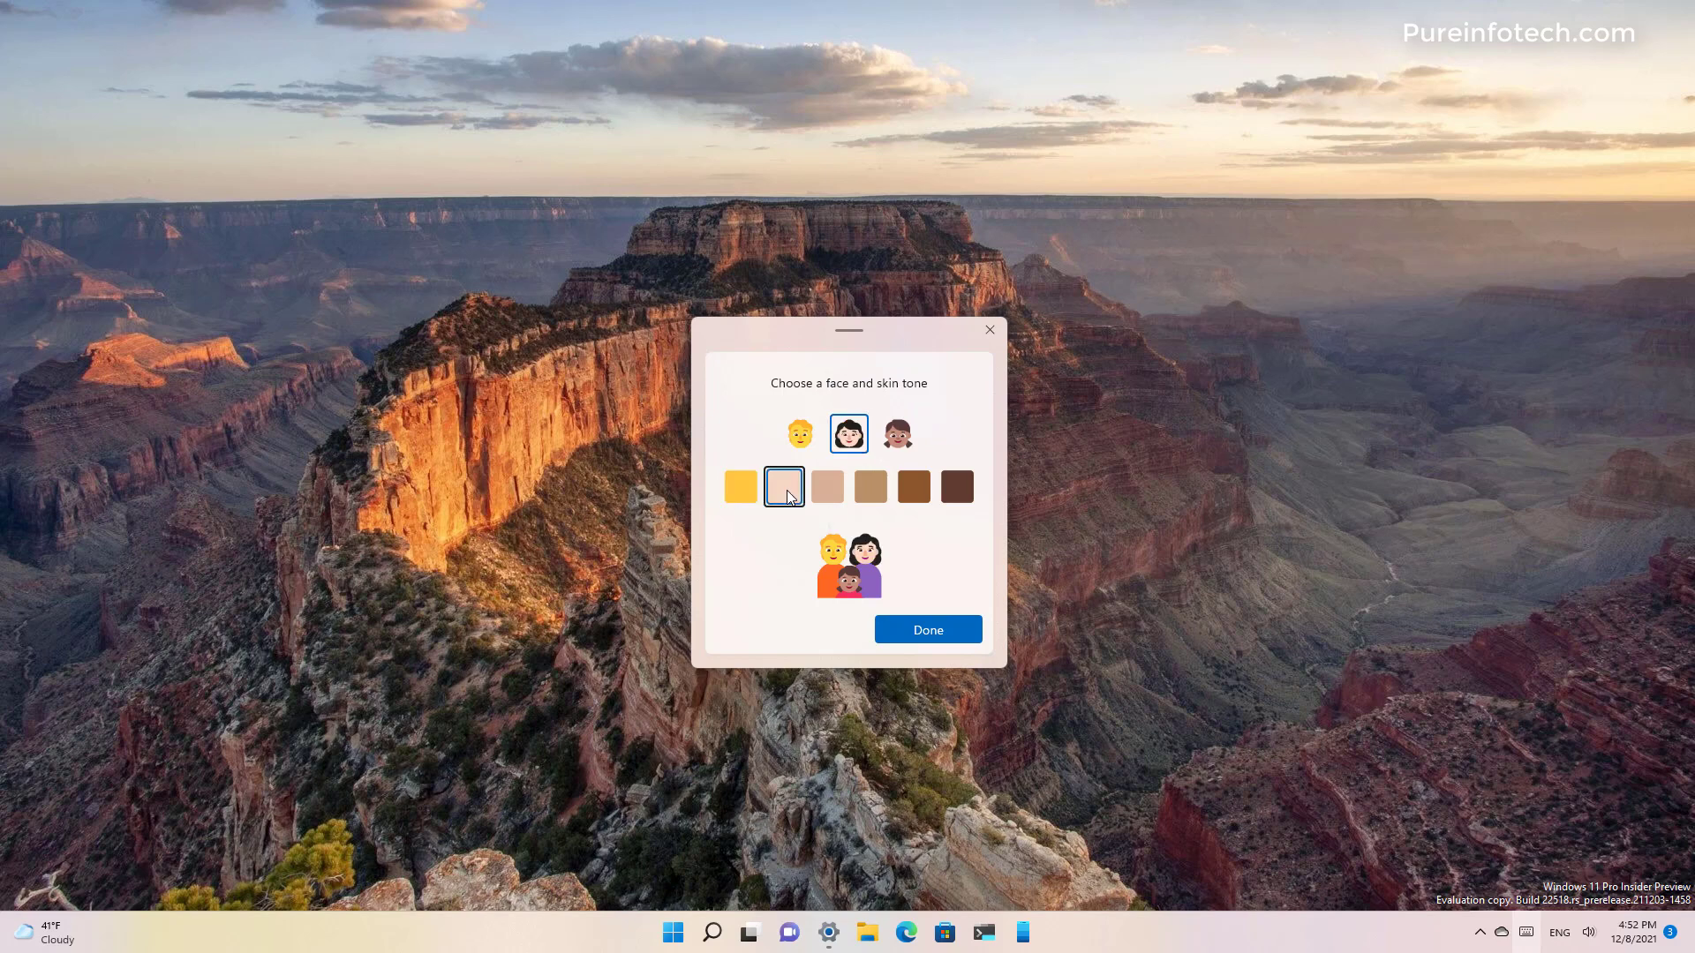
click(937, 632)
click(591, 607)
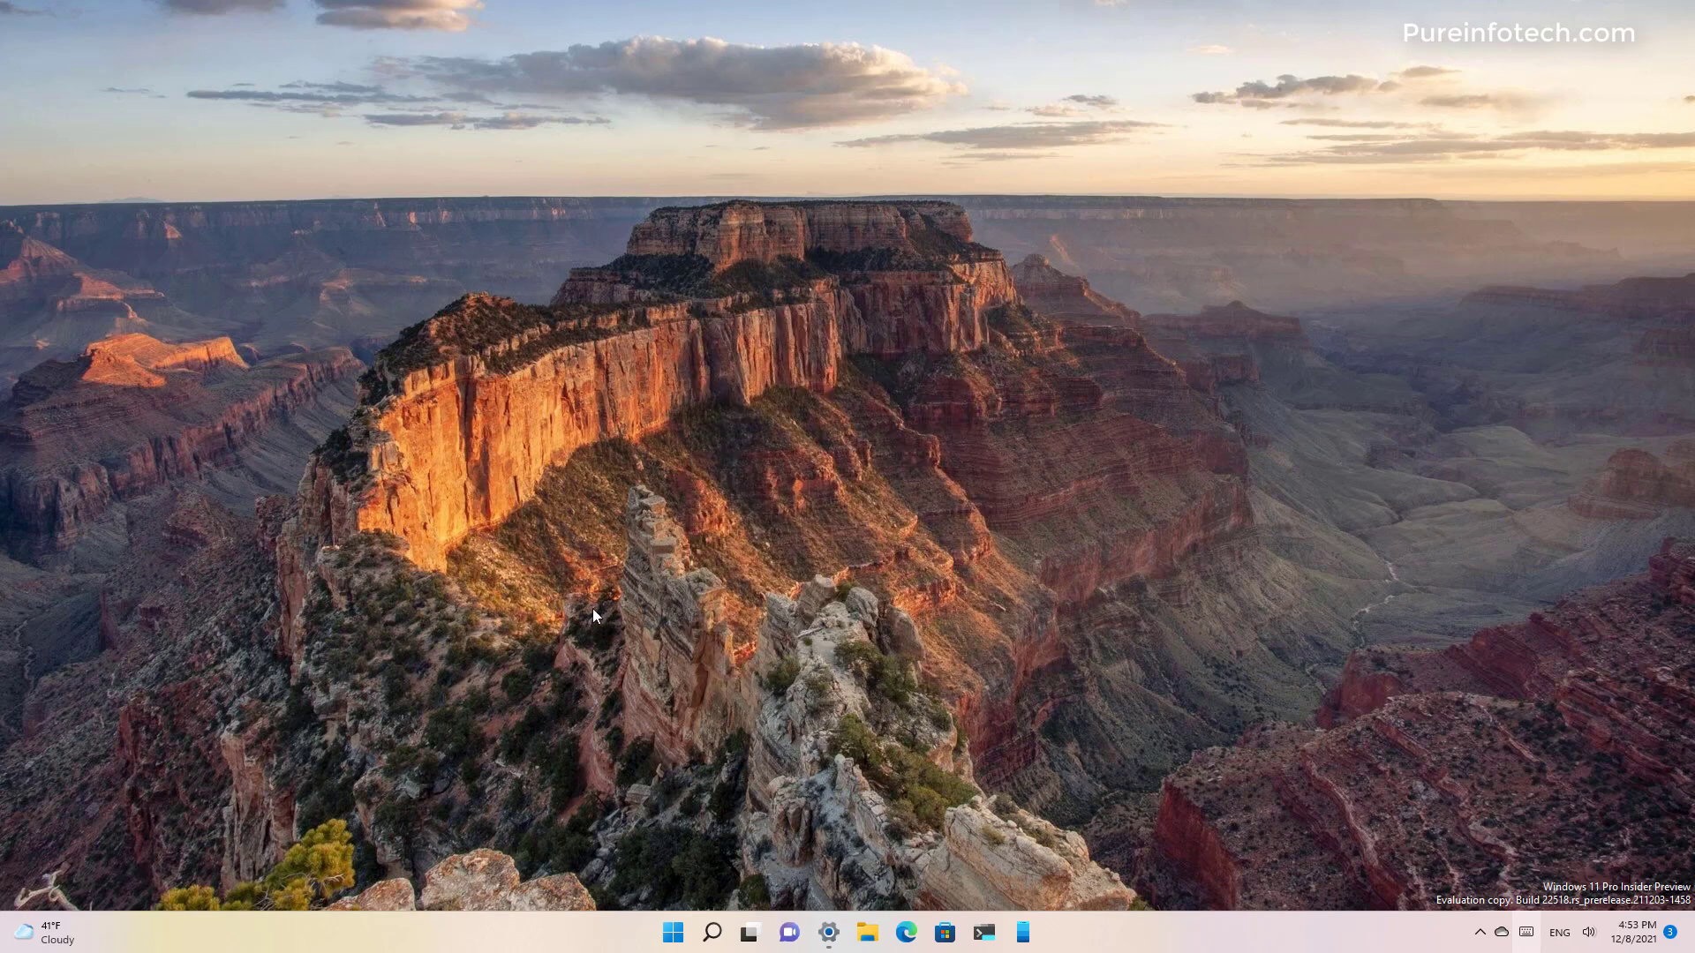